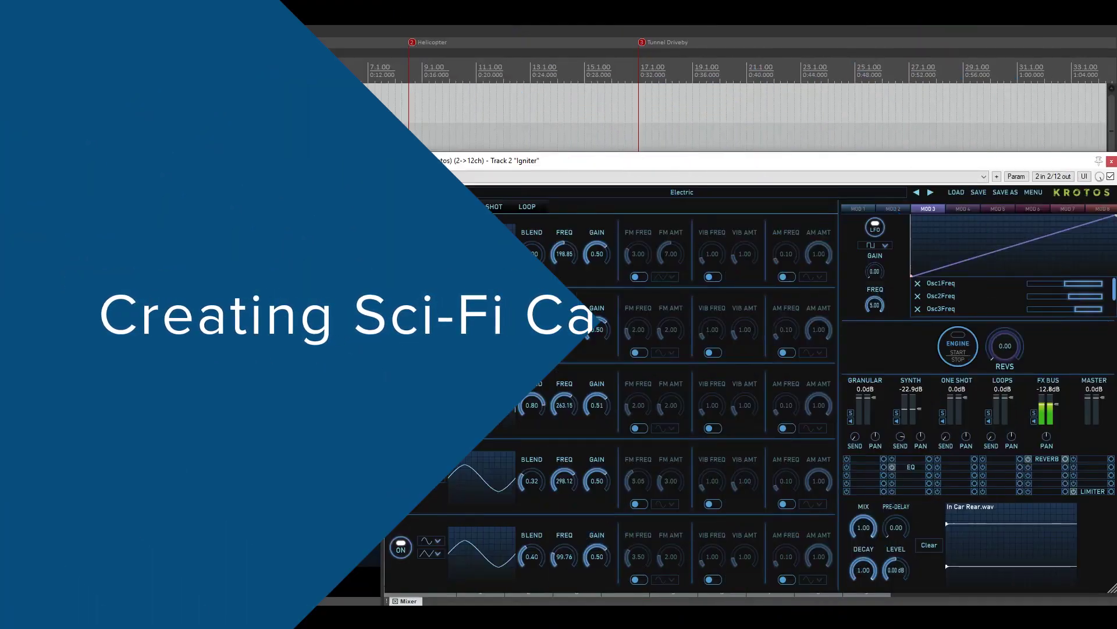
Play the project from the start with the engine sound, then stop
{"action": "key", "text": "Home"}
{"action": "key", "text": "space"}
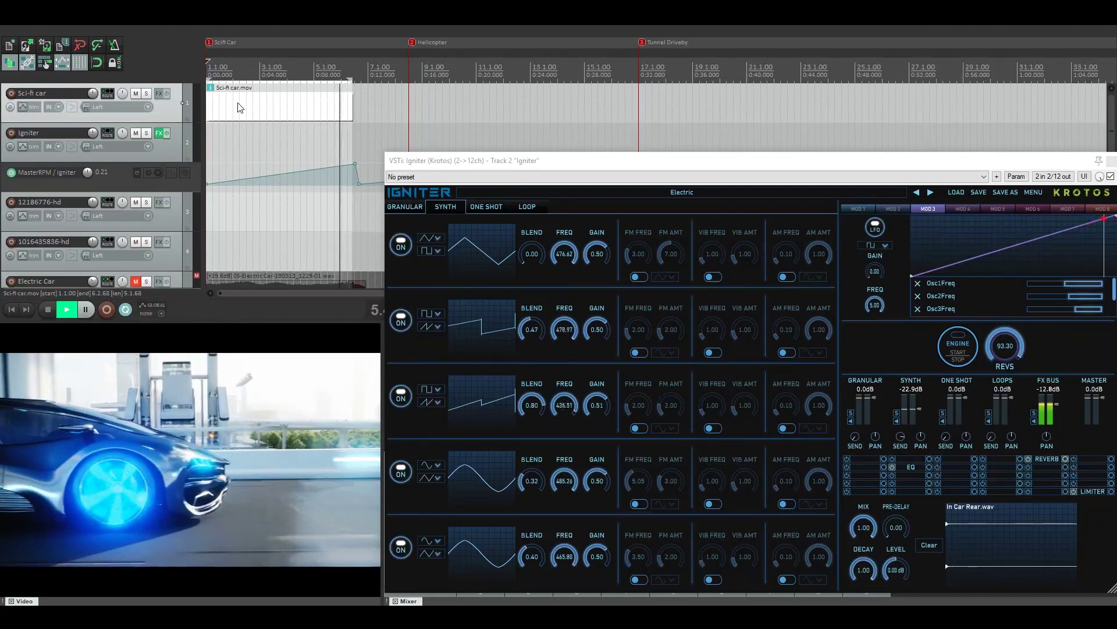
{"action": "key", "text": "space"}
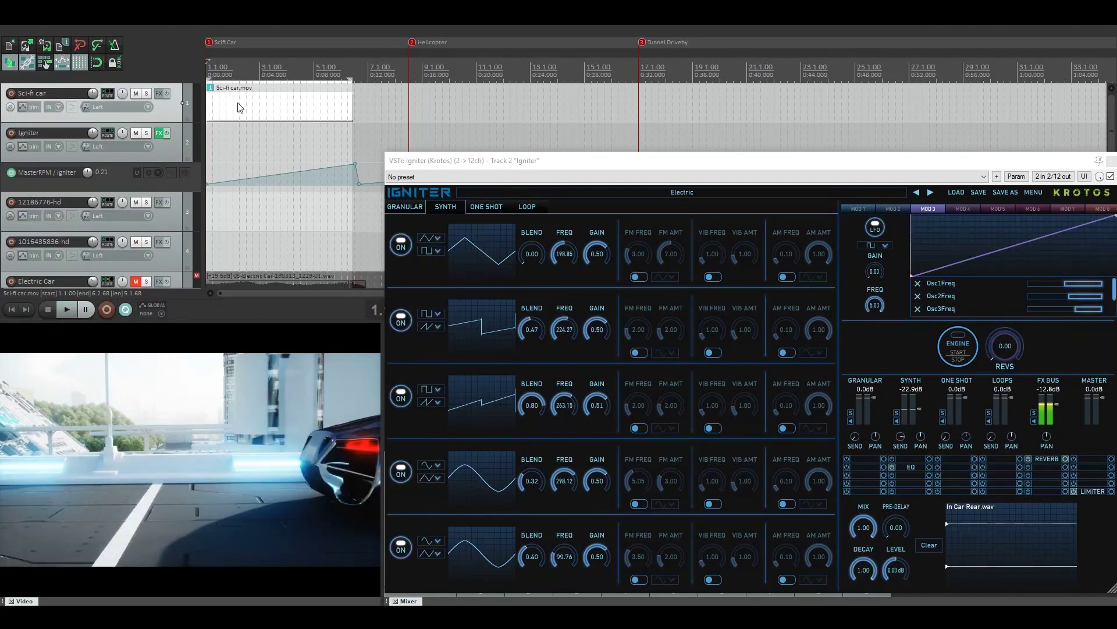
Reload the Electric preset from the preset browser
{"action": "left_click", "coordinate": [679, 195]}
{"action": "mouse_move", "coordinate": [695, 213]}
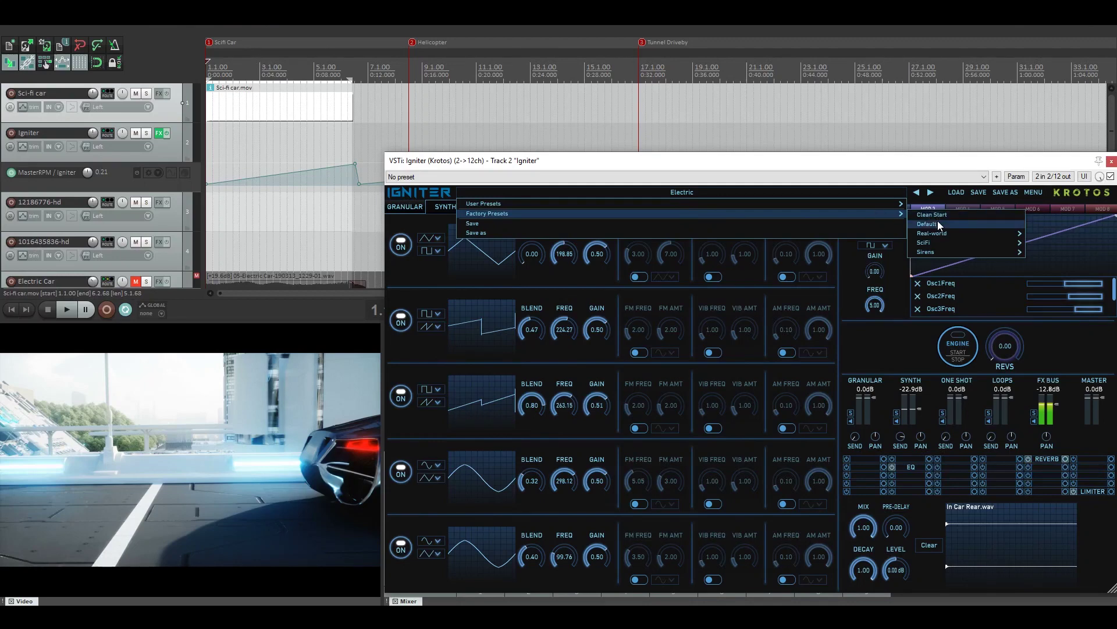
{"action": "mouse_move", "coordinate": [943, 232]}
{"action": "mouse_move", "coordinate": [867, 236]}
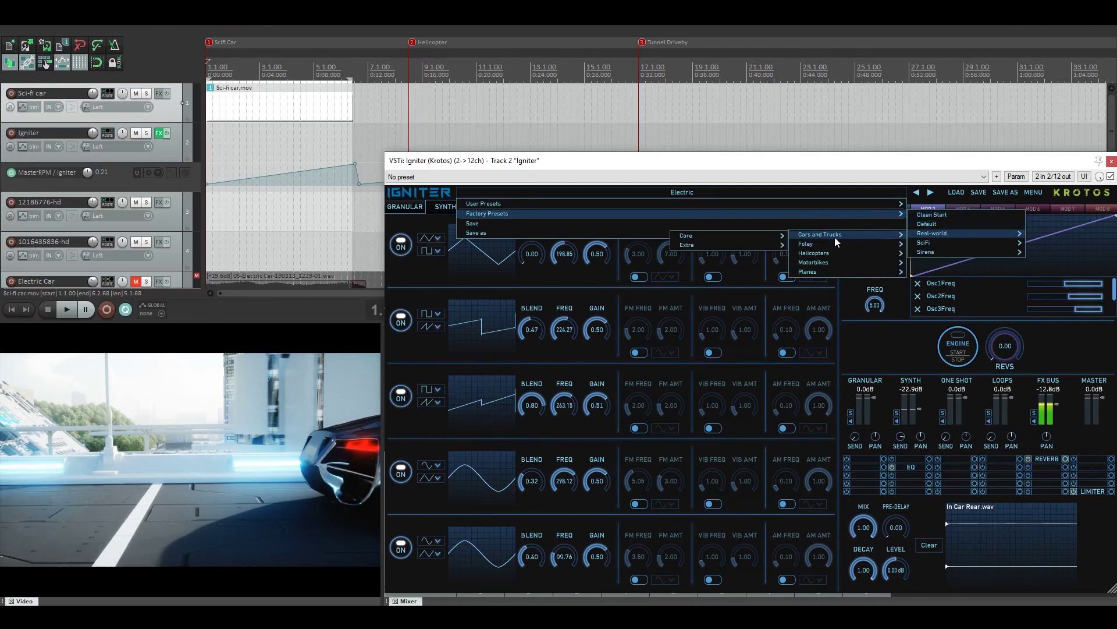
{"action": "mouse_move", "coordinate": [726, 250]}
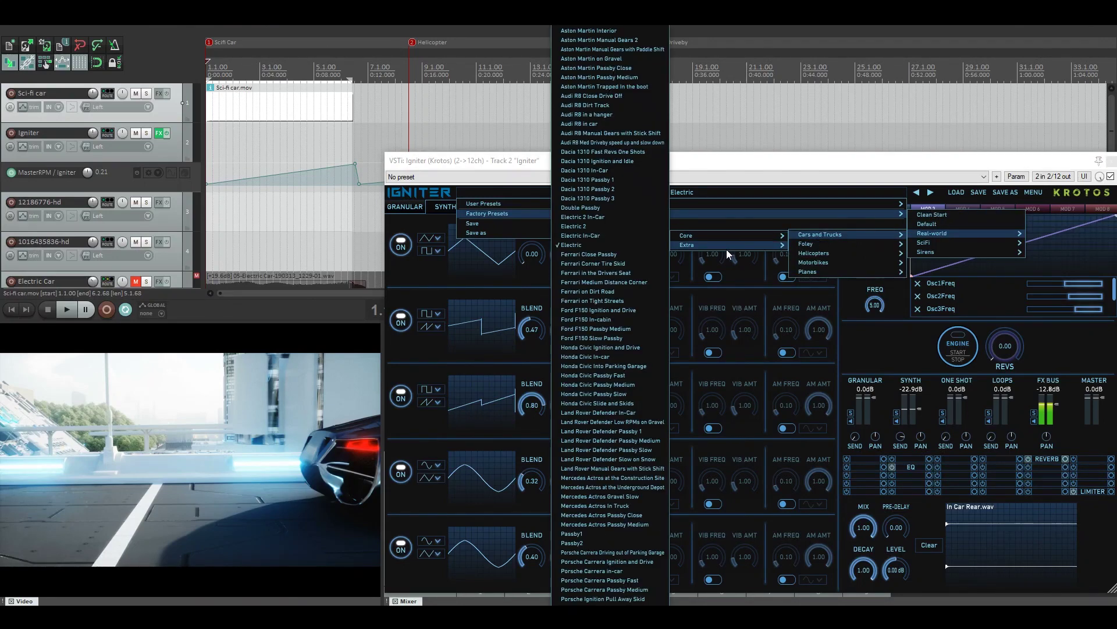
{"action": "left_click", "coordinate": [580, 243]}
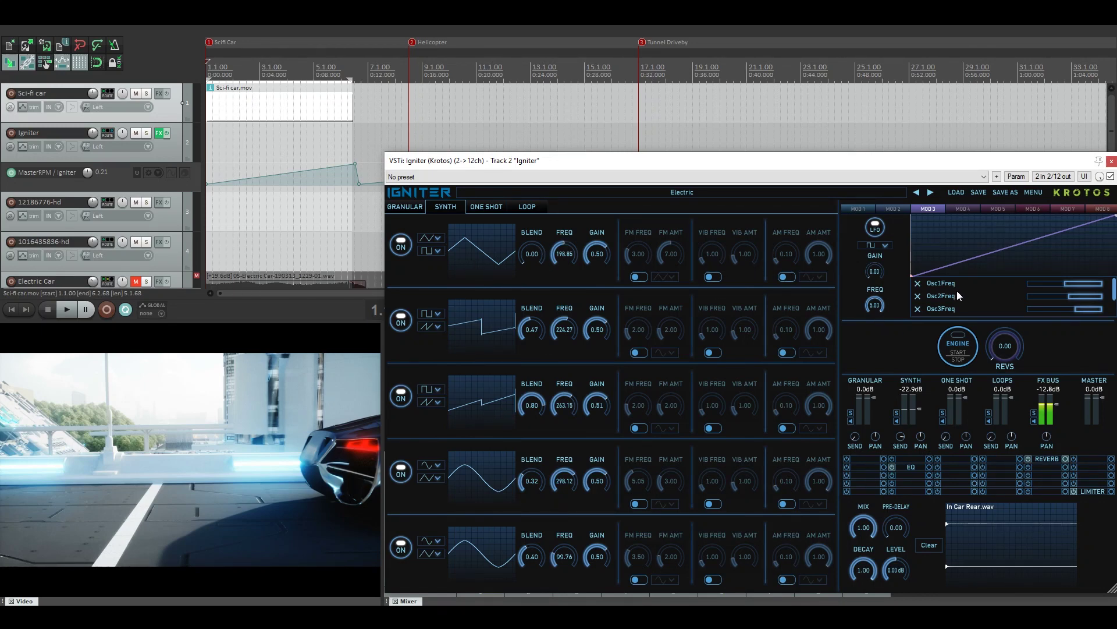
Run the Igniter engine while the project plays against the video, then stop both
{"action": "scroll", "coordinate": [956, 291], "scroll_direction": "down", "scroll_amount": 2}
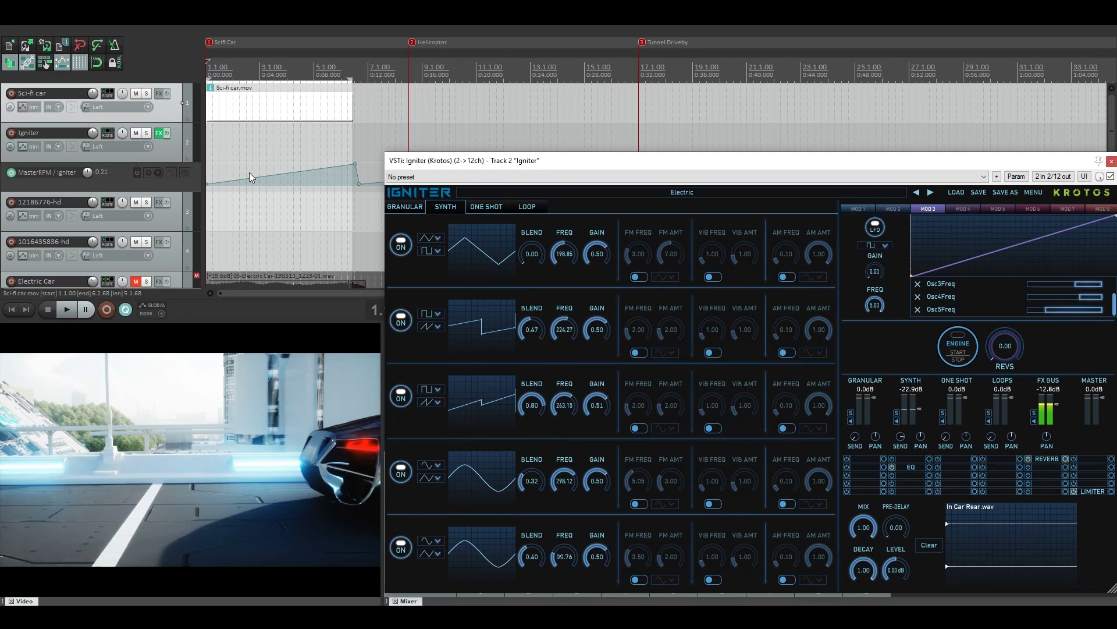
{"action": "left_click", "coordinate": [961, 353]}
{"action": "key", "text": "space"}
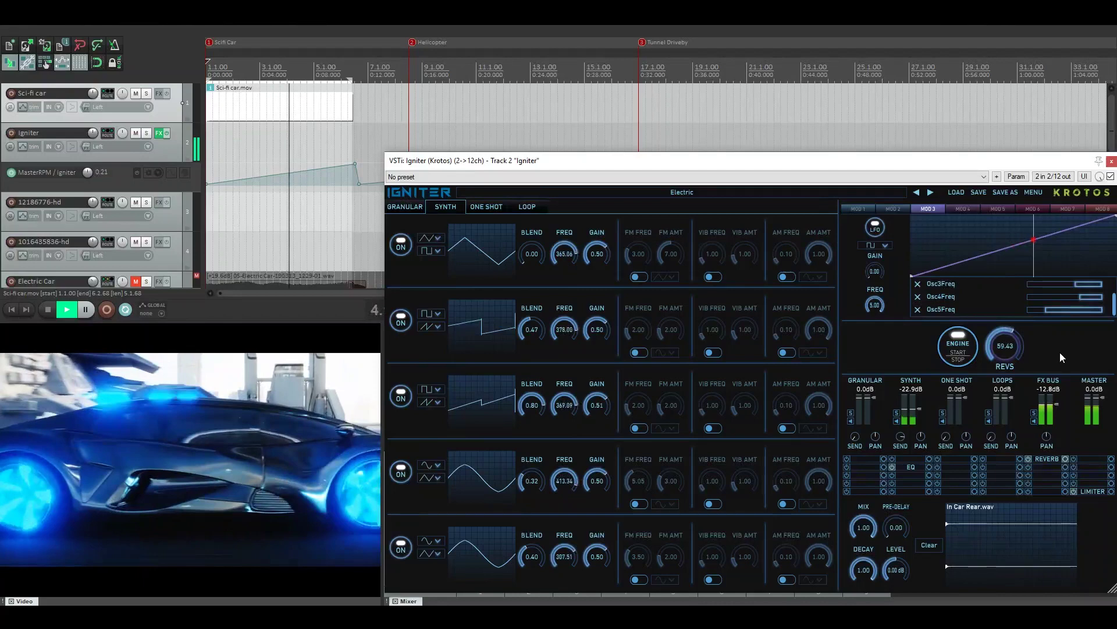
{"action": "left_click", "coordinate": [964, 357]}
{"action": "key", "text": "space"}
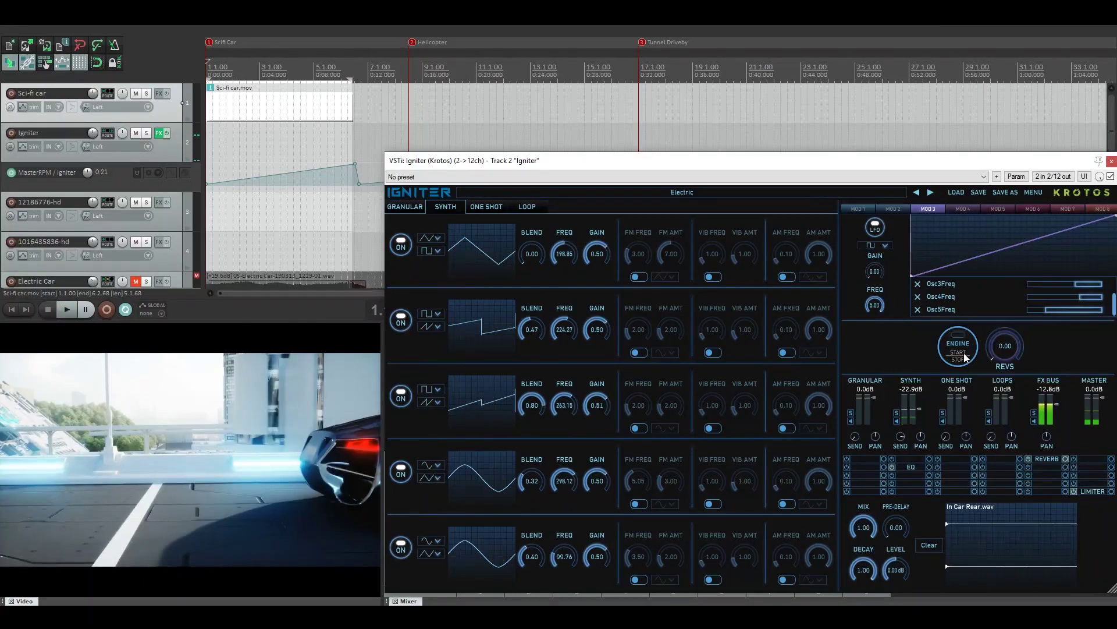
Swap in the Electric Scifi preset from User Presets
{"action": "left_click", "coordinate": [711, 194]}
{"action": "mouse_move", "coordinate": [702, 204]}
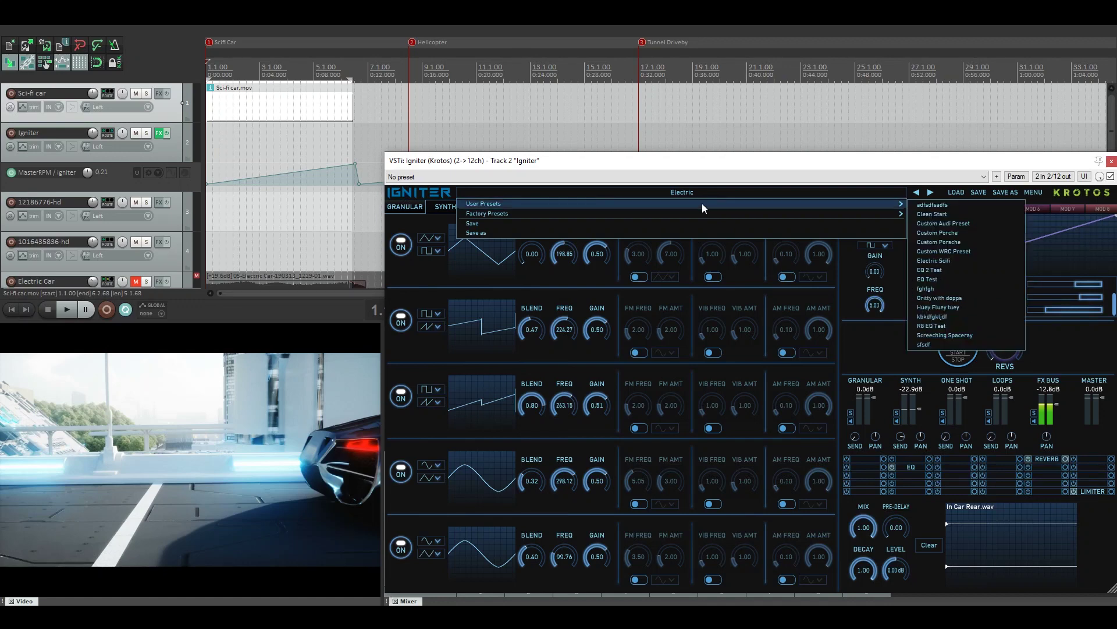
{"action": "left_click", "coordinate": [944, 261]}
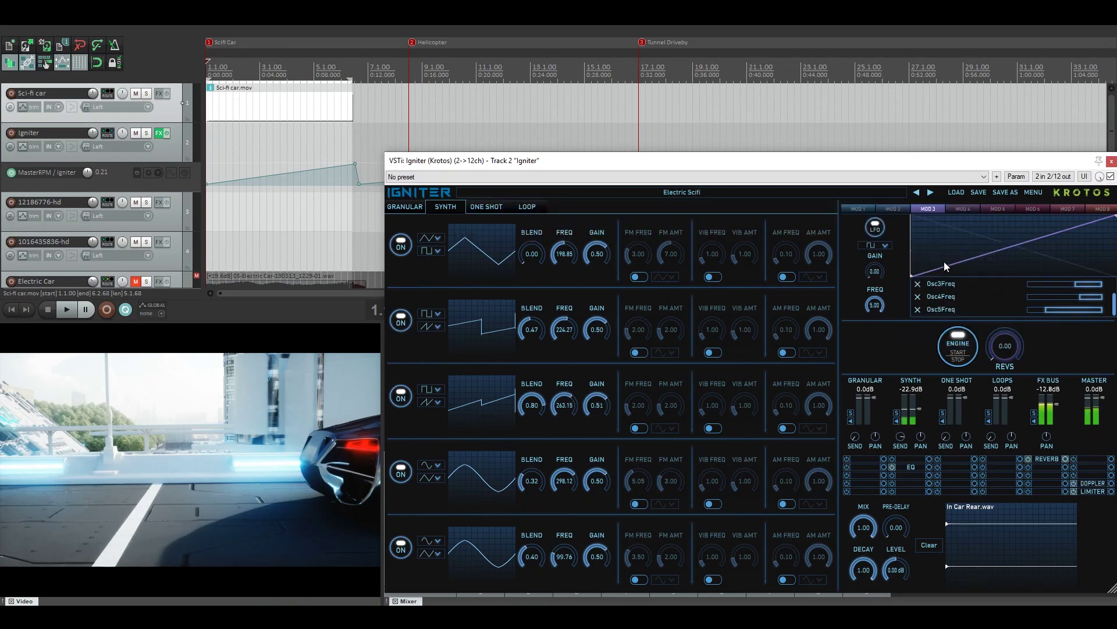
Stop the engine and show the Doppler settings plus MOD 2 targeting RackFX6DOPPLERSourceX
{"action": "left_click", "coordinate": [966, 359]}
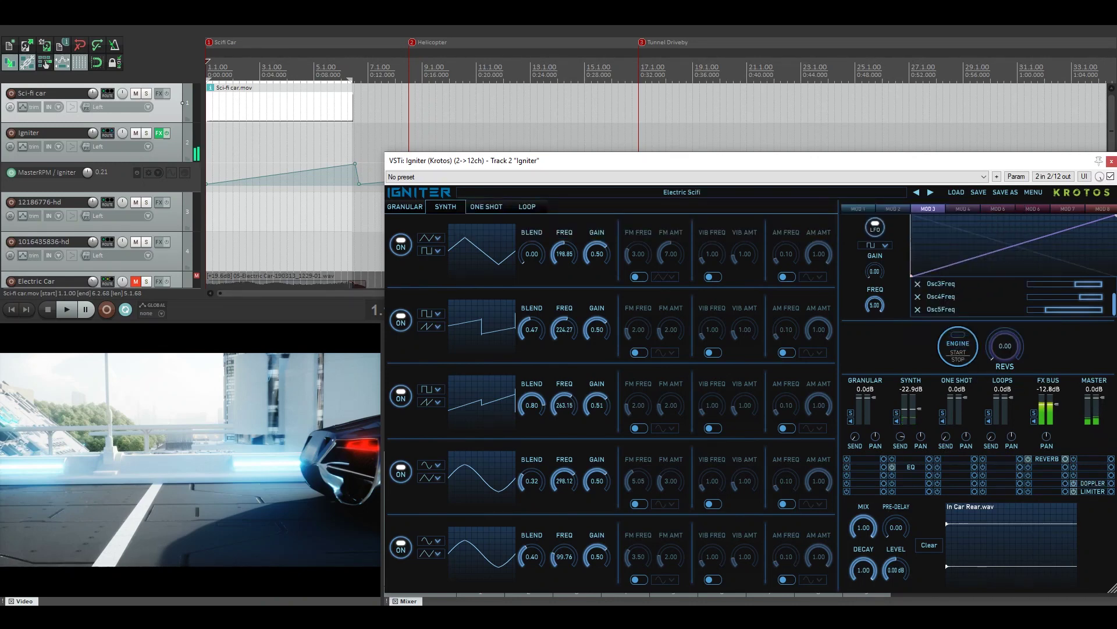
{"action": "left_click", "coordinate": [1094, 484]}
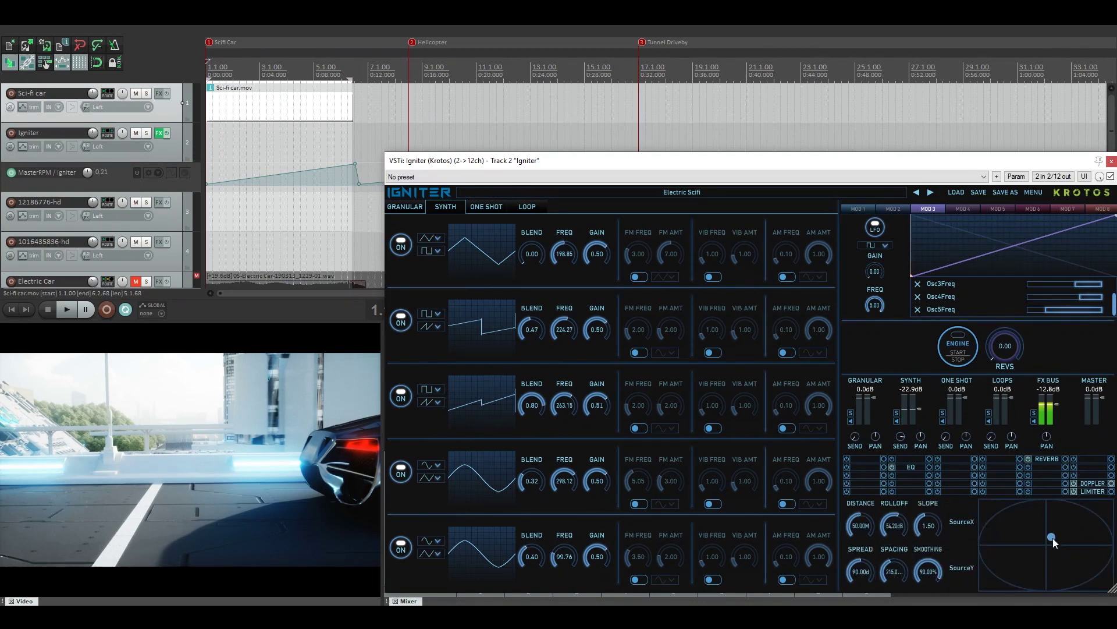
{"action": "left_click", "coordinate": [972, 207]}
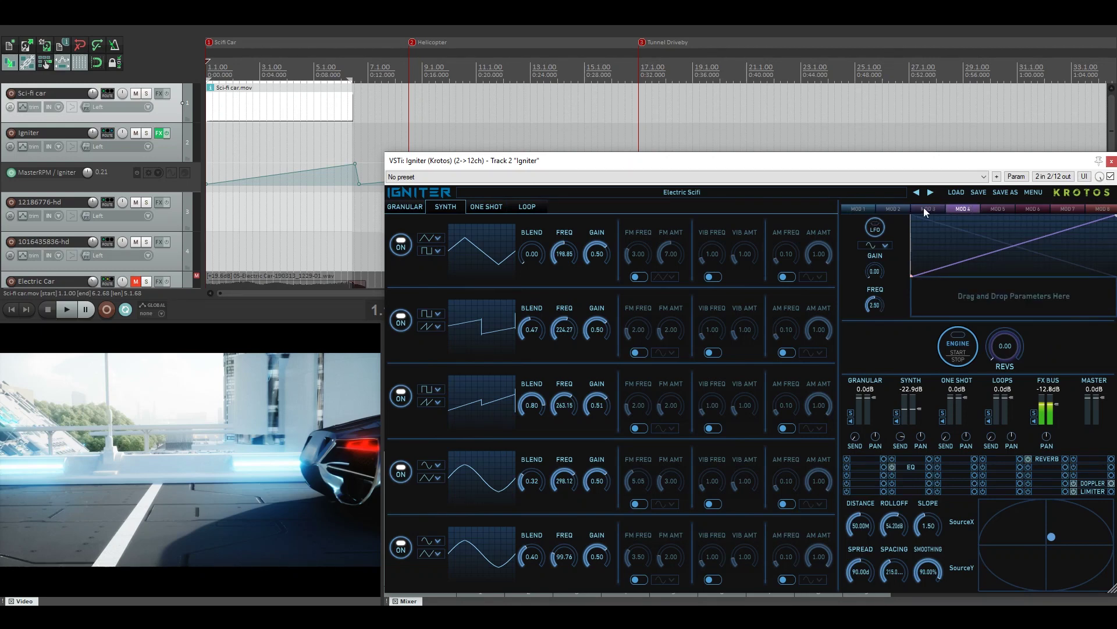
{"action": "left_click", "coordinate": [894, 210]}
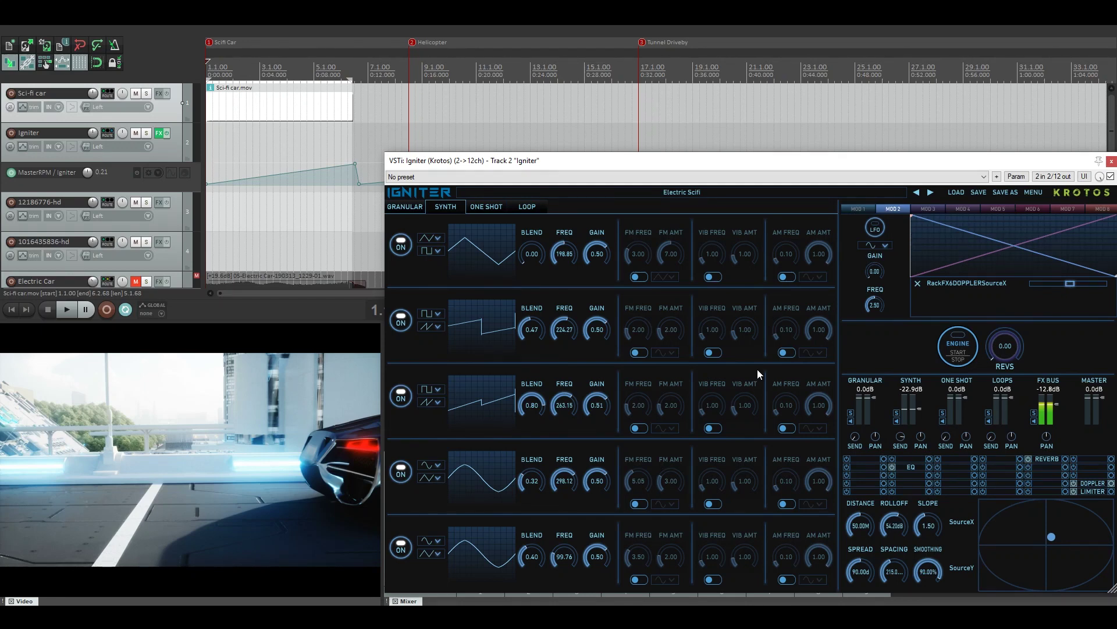
{"action": "left_click", "coordinate": [959, 352]}
{"action": "key", "text": "space"}
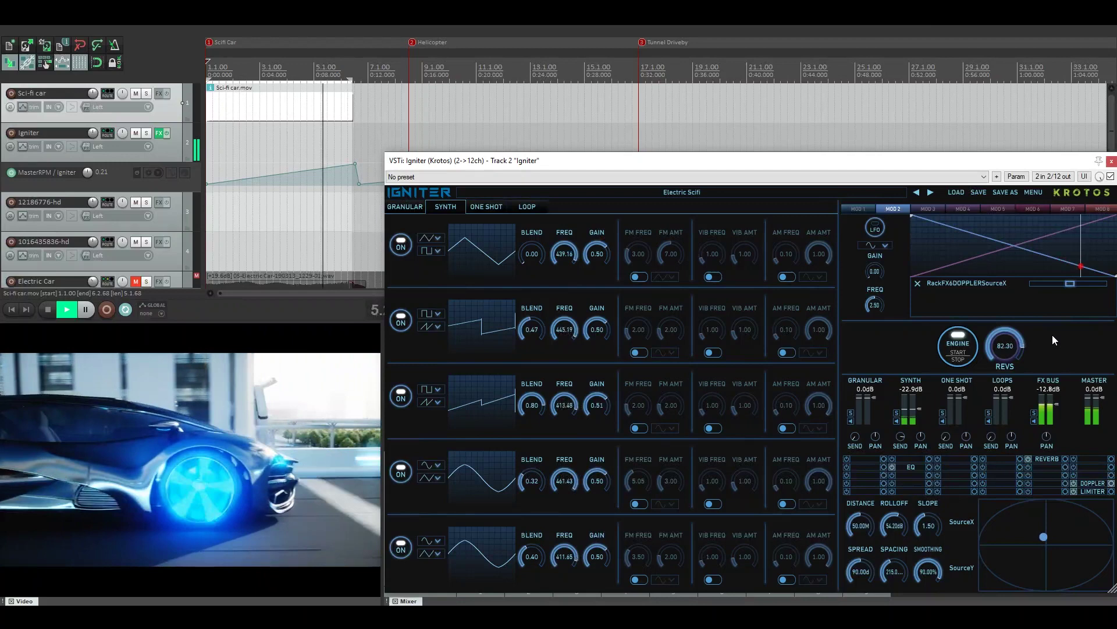
{"action": "key", "text": "space"}
{"action": "left_click", "coordinate": [937, 354]}
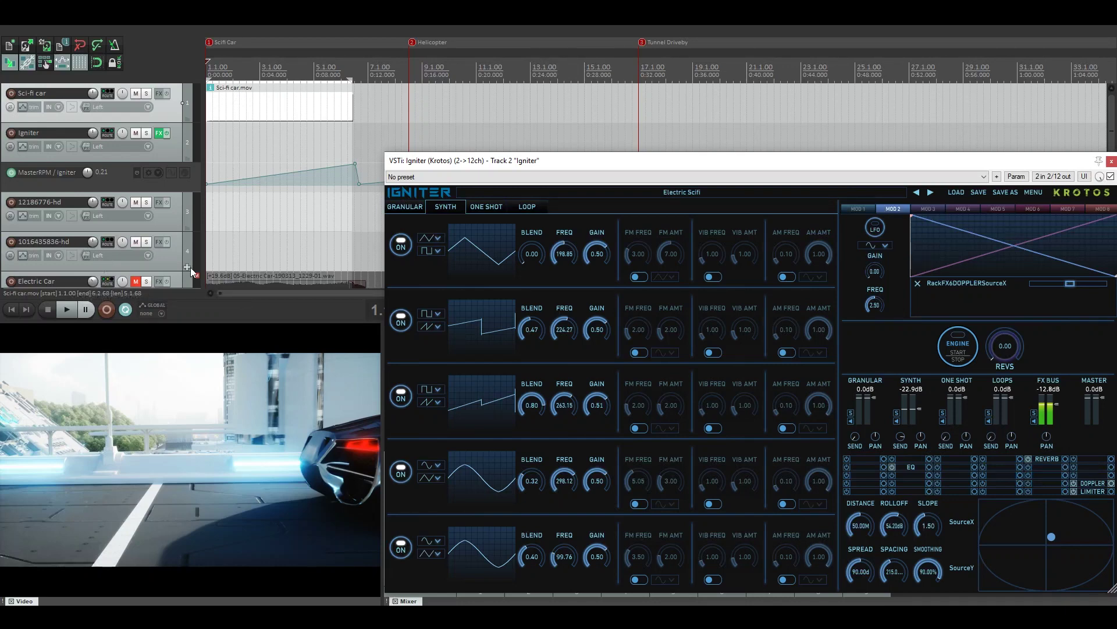
Load Factory Presets > SciFi > Gritty Future Banger, with VW Golf Idle, 1000RPM and 2000RPM loops
{"action": "scroll", "coordinate": [145, 257], "scroll_direction": "down", "scroll_amount": 1}
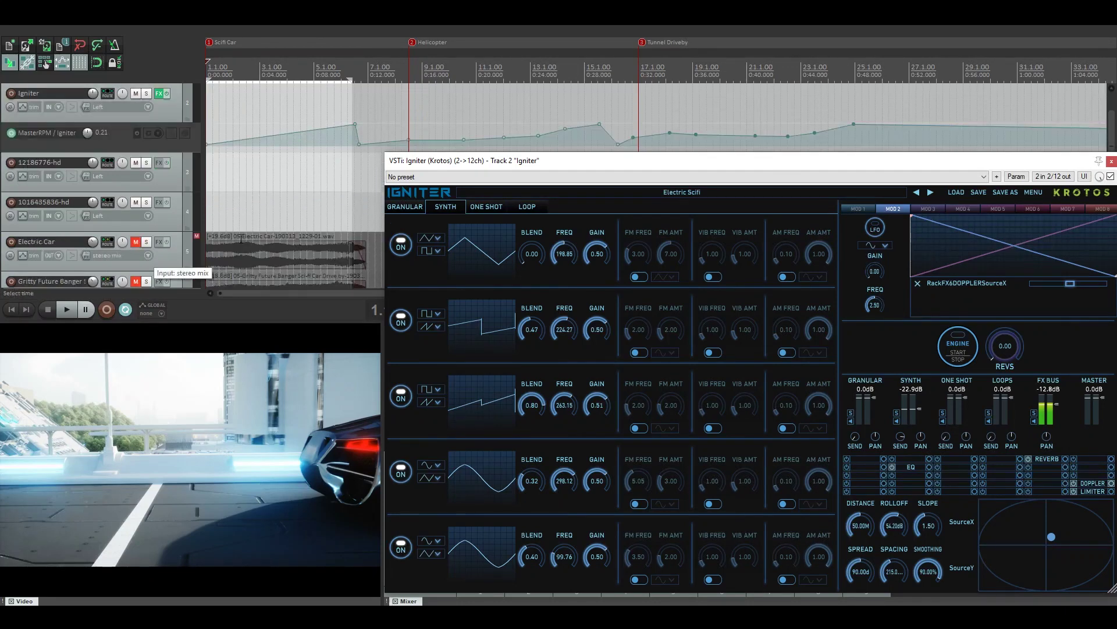
{"action": "scroll", "coordinate": [130, 248], "scroll_direction": "up", "scroll_amount": 1}
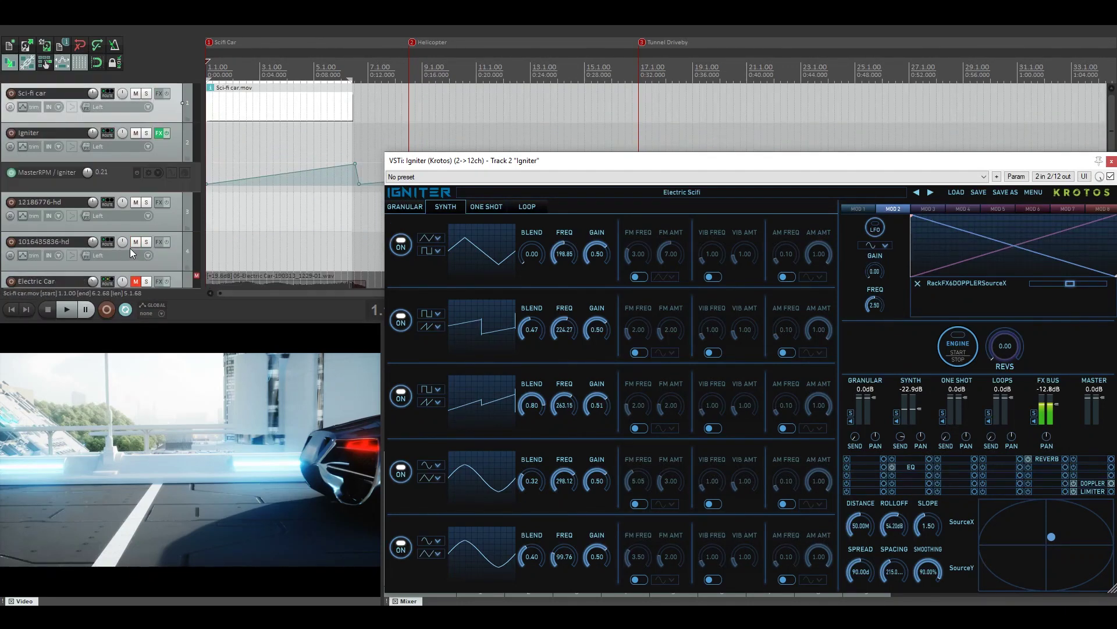
{"action": "left_click", "coordinate": [707, 192]}
{"action": "mouse_move", "coordinate": [683, 214]}
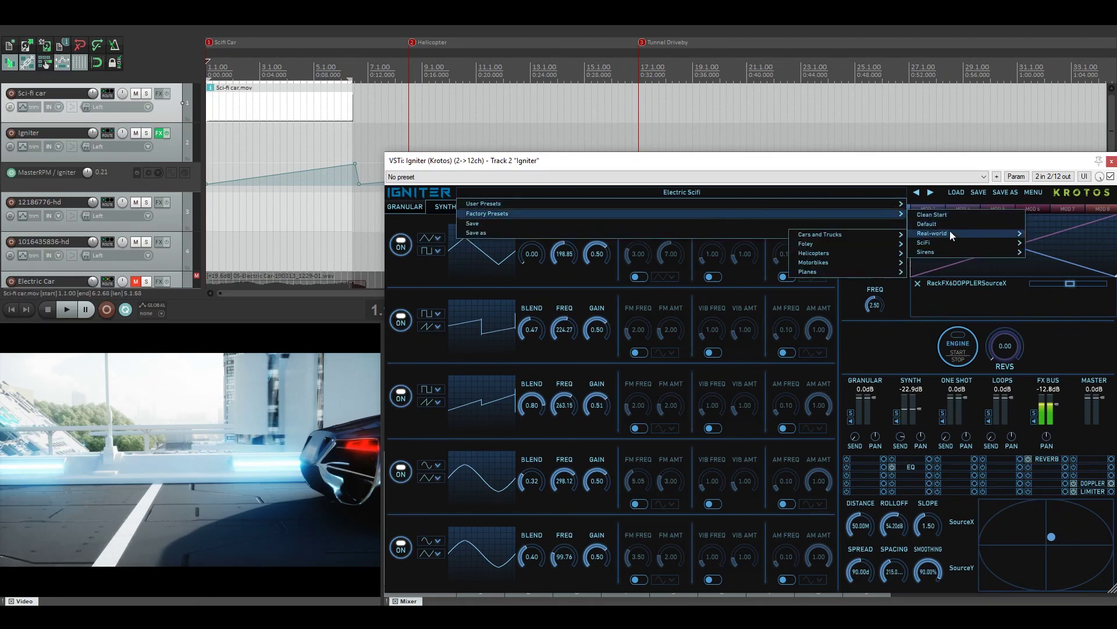
{"action": "mouse_move", "coordinate": [951, 242]}
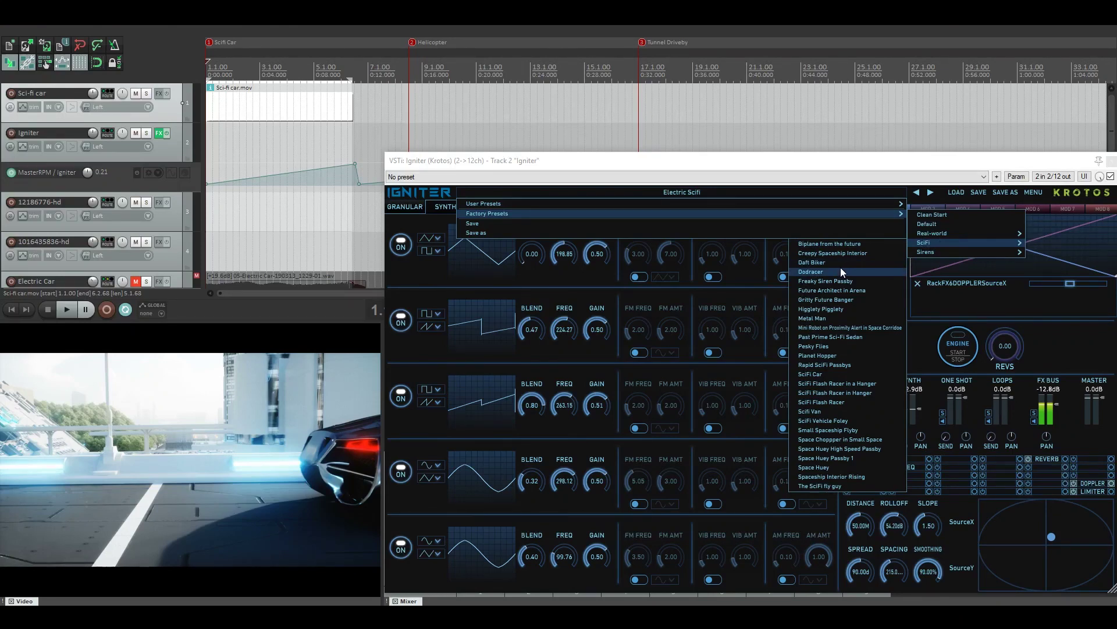
{"action": "left_click", "coordinate": [831, 299]}
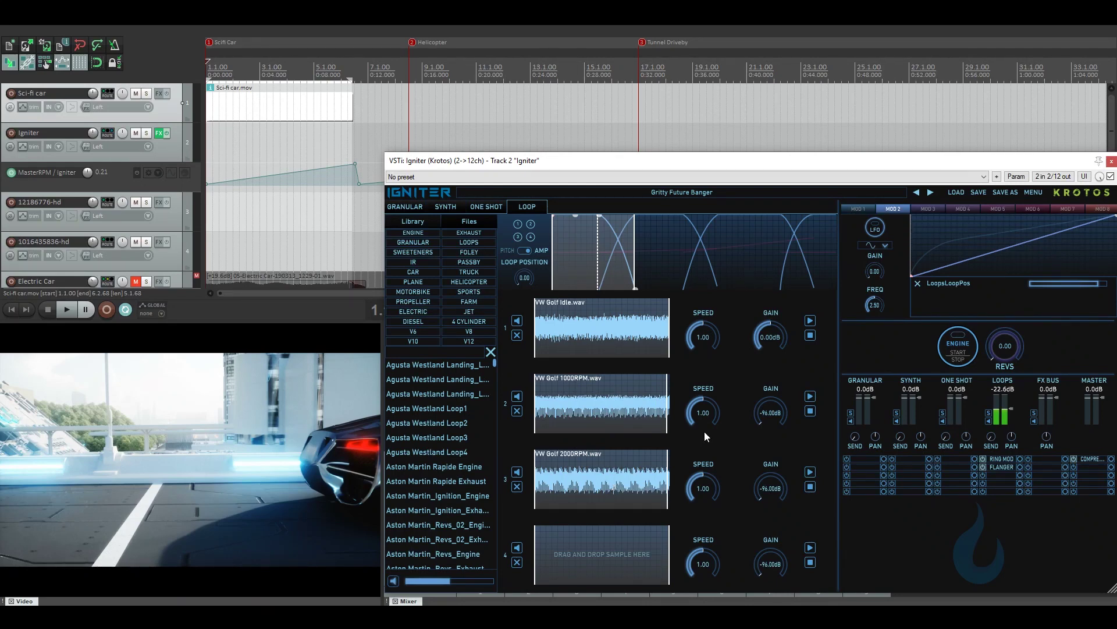
Open the FLANGER slot: depth 0.41, rate 0.10, delay 24.03, mix 0.53, feedback 47.00
{"action": "left_click", "coordinate": [1018, 466]}
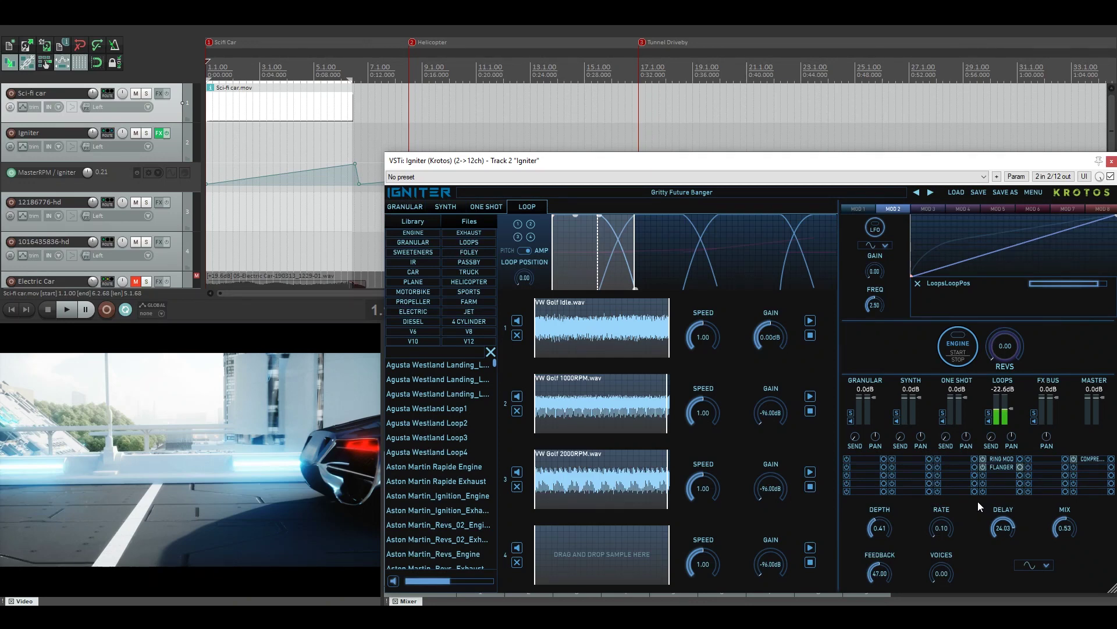
Load Gritty with dopps and show its Doppler settings with MOD 3 on RackFX6DOPPLERSourceX
{"action": "left_click", "coordinate": [676, 190]}
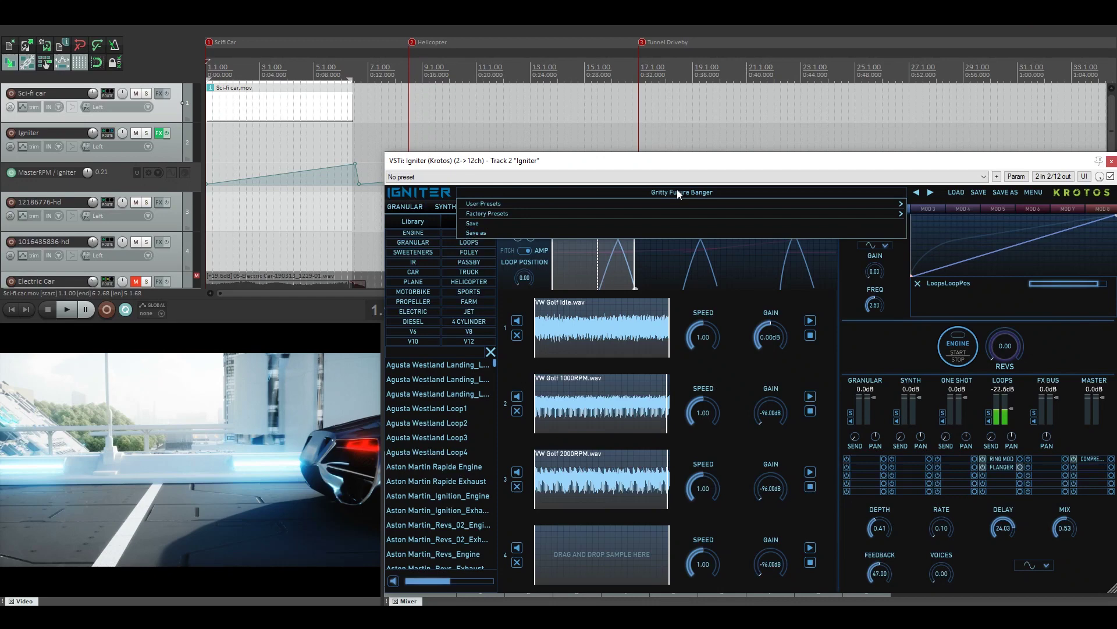
{"action": "mouse_move", "coordinate": [669, 212]}
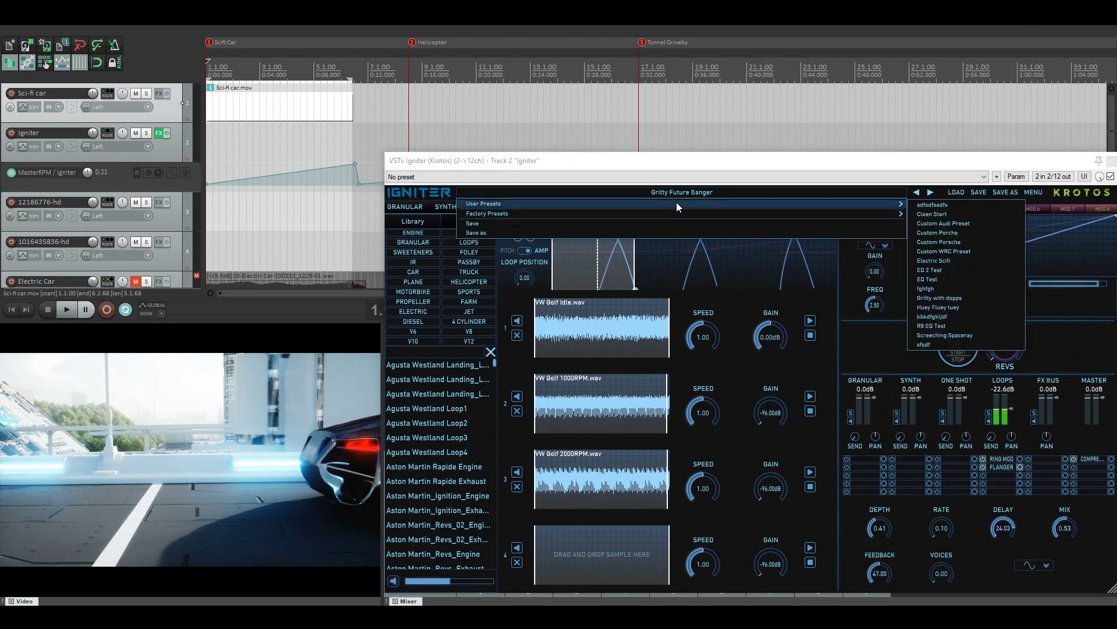
{"action": "left_click", "coordinate": [962, 299]}
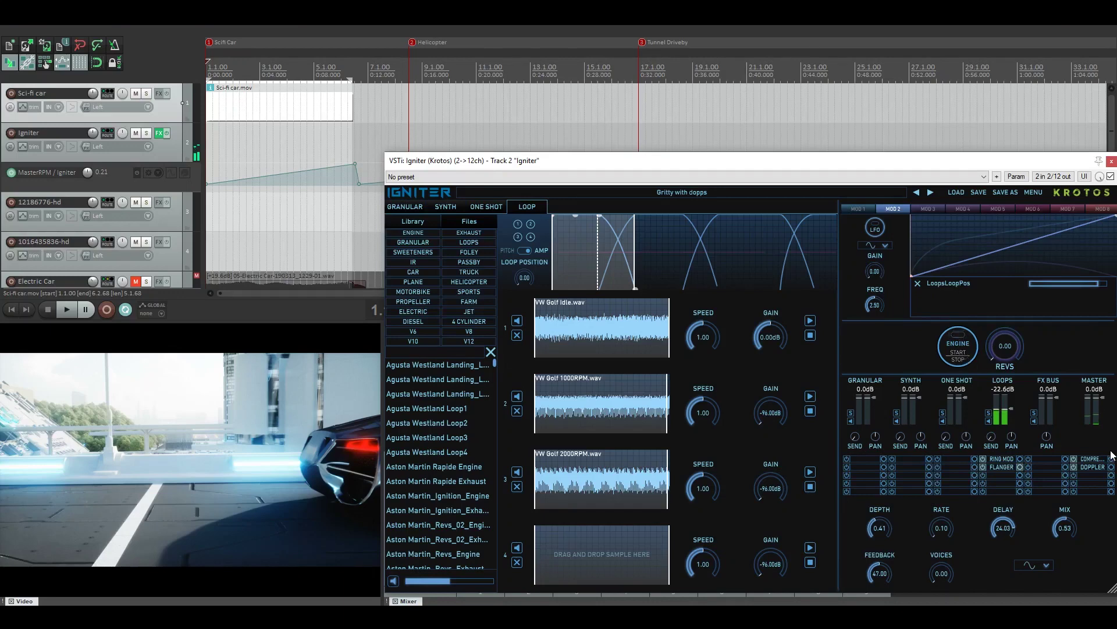
{"action": "left_click", "coordinate": [1093, 467]}
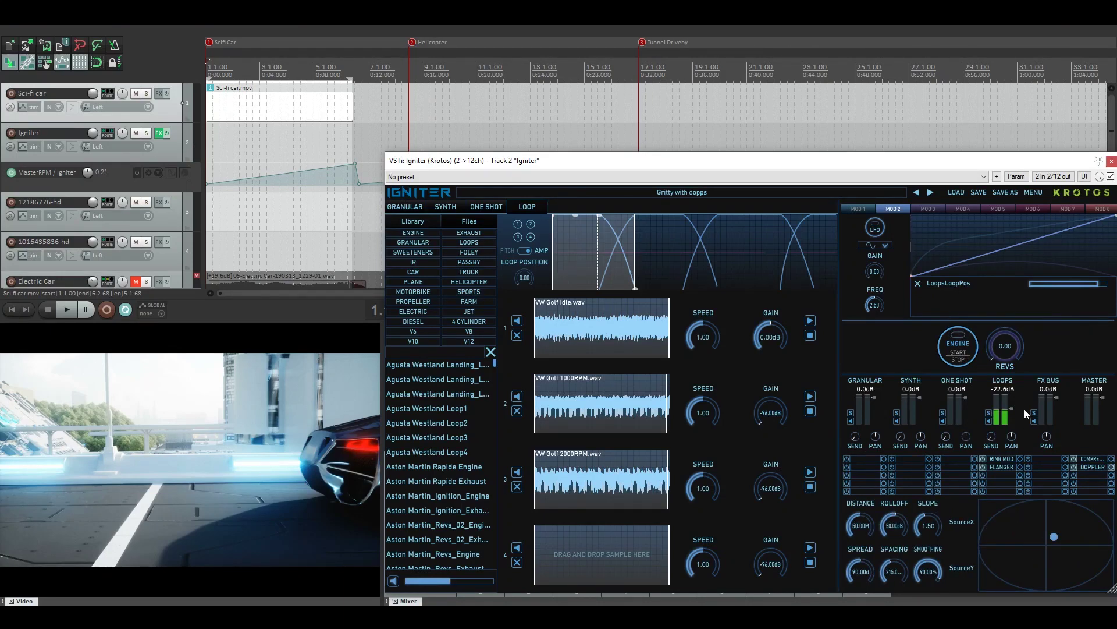
{"action": "left_click", "coordinate": [931, 208]}
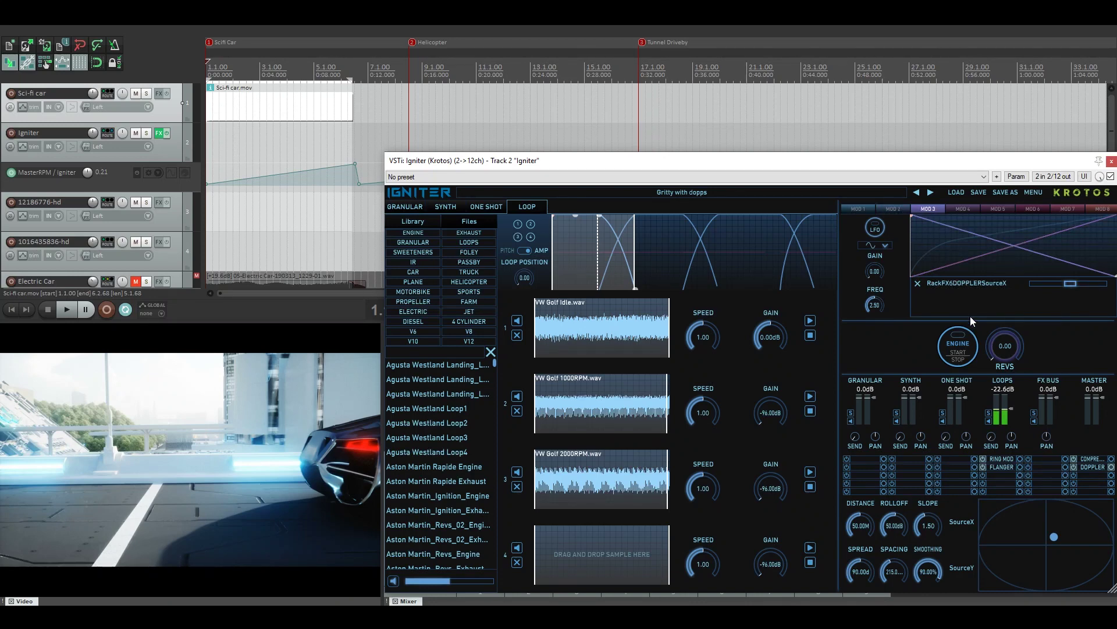
{"action": "left_click", "coordinate": [951, 355]}
{"action": "key", "text": "space"}
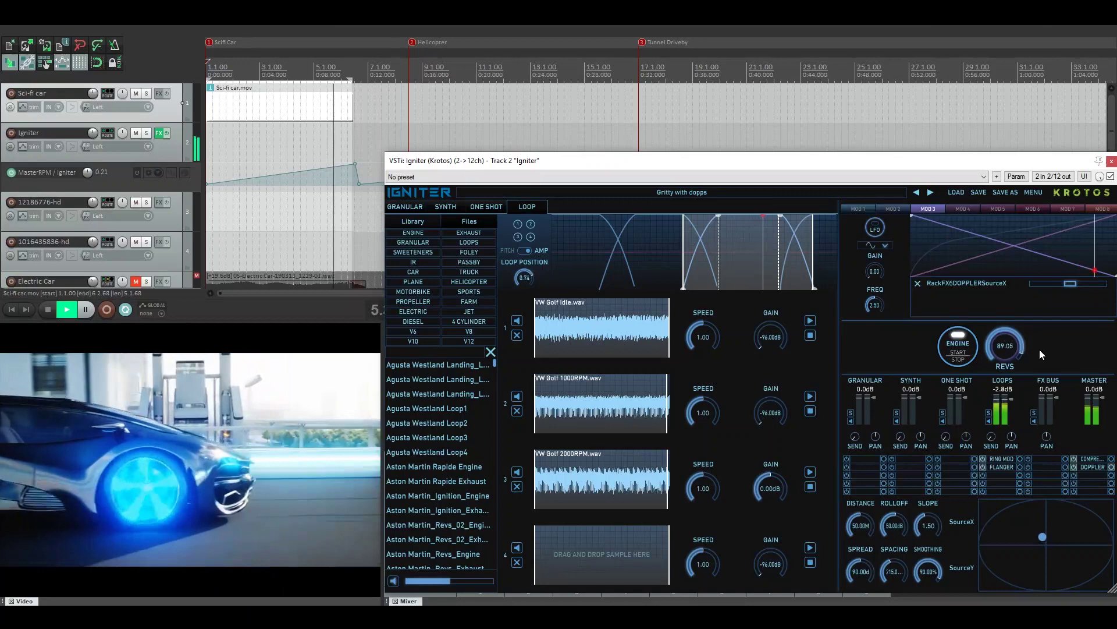
{"action": "key", "text": "space"}
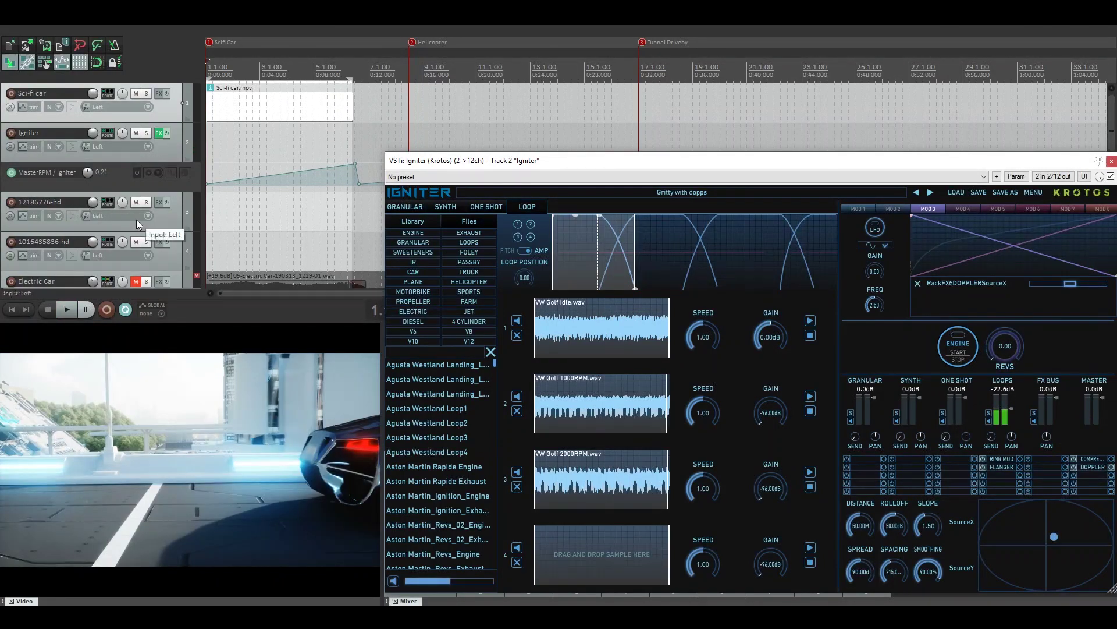
{"action": "scroll", "coordinate": [137, 217], "scroll_direction": "down", "scroll_amount": 1}
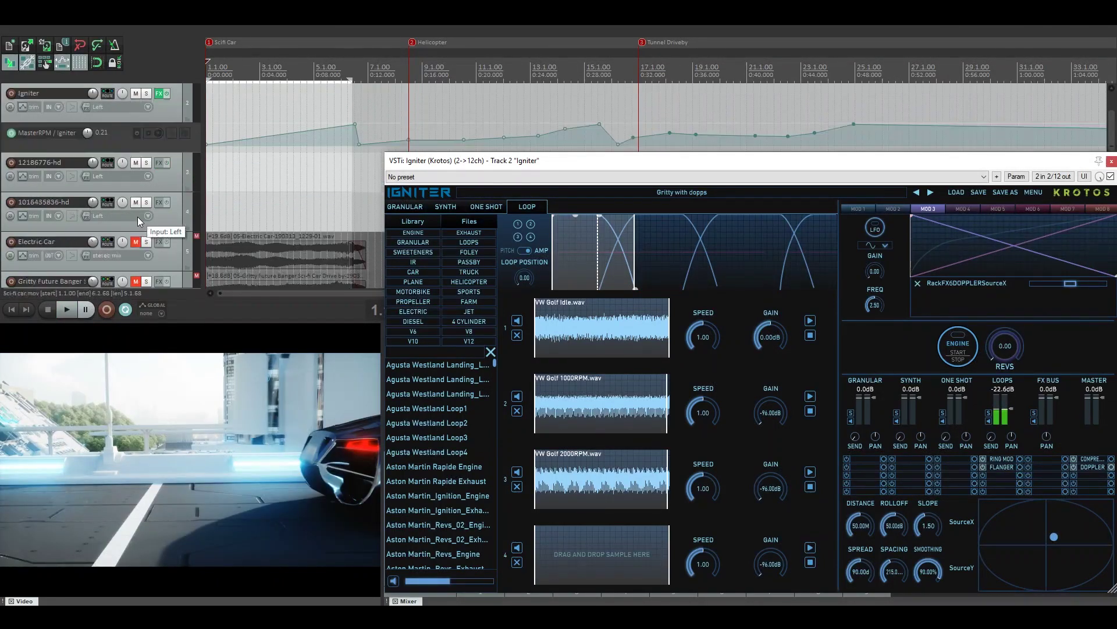
Unmute the Gritty Future Banger and Electric Car tracks and select the Electric Car recording
{"action": "left_click", "coordinate": [138, 283]}
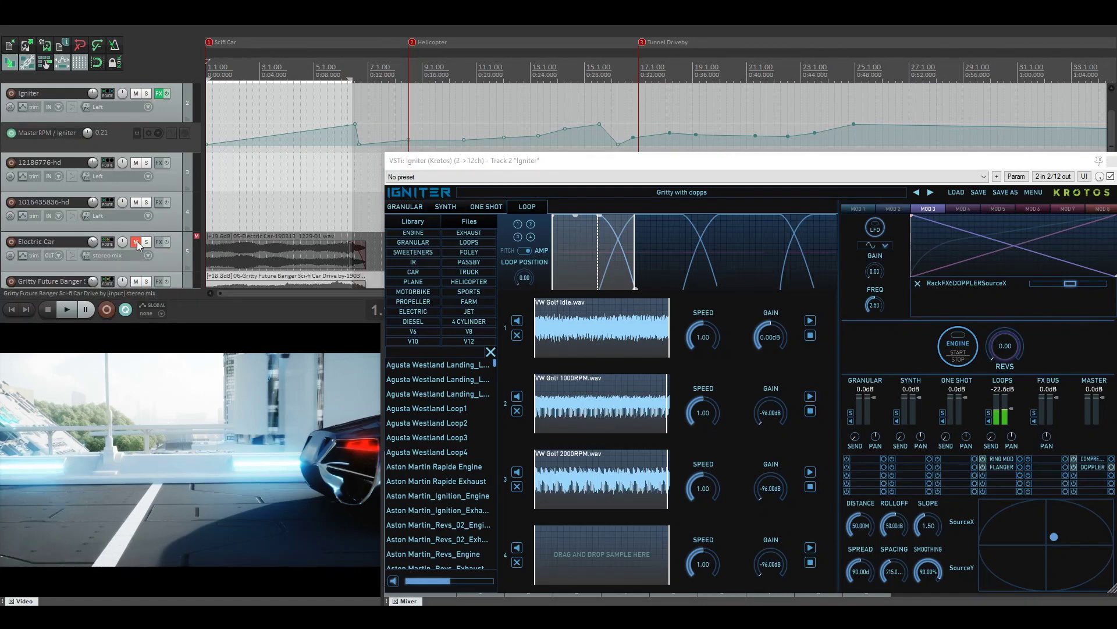
{"action": "left_click", "coordinate": [137, 242]}
{"action": "left_click", "coordinate": [279, 266]}
Play the sci-fi car scene from the project start, then stop
{"action": "key", "text": "Home"}
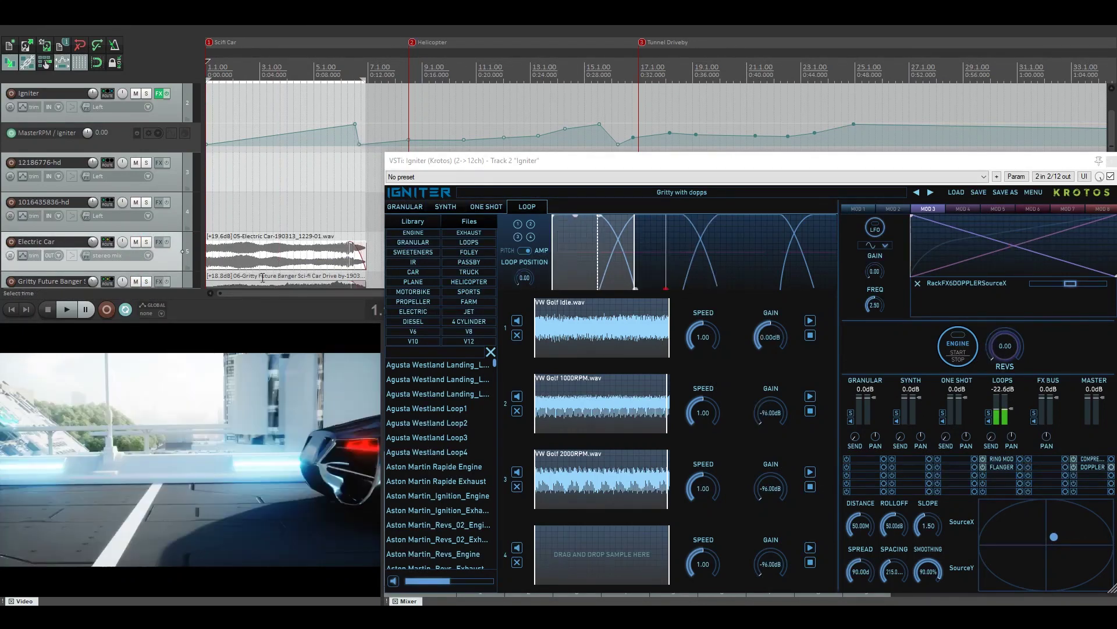
{"action": "scroll", "coordinate": [161, 254], "scroll_direction": "up", "scroll_amount": 1}
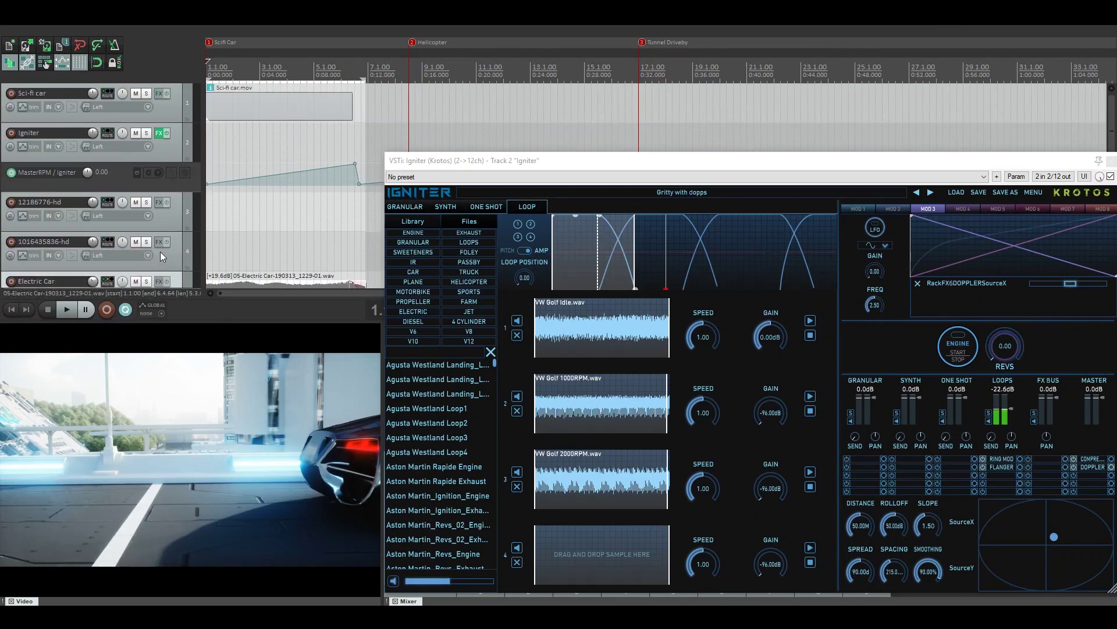
{"action": "scroll", "coordinate": [156, 249], "scroll_direction": "down", "scroll_amount": 2}
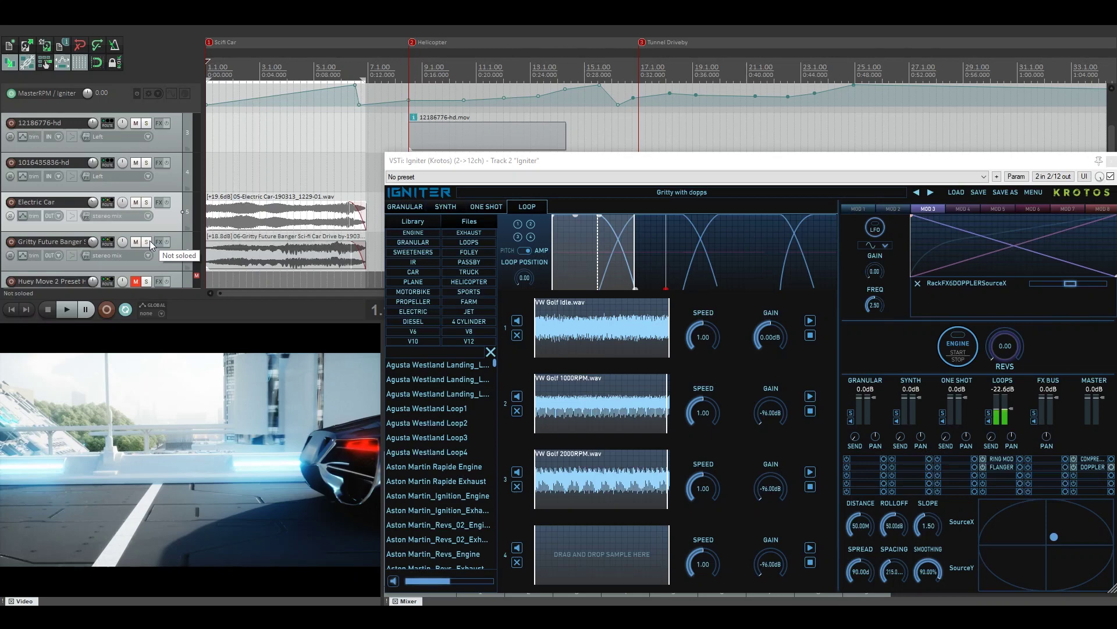
{"action": "key", "text": "space"}
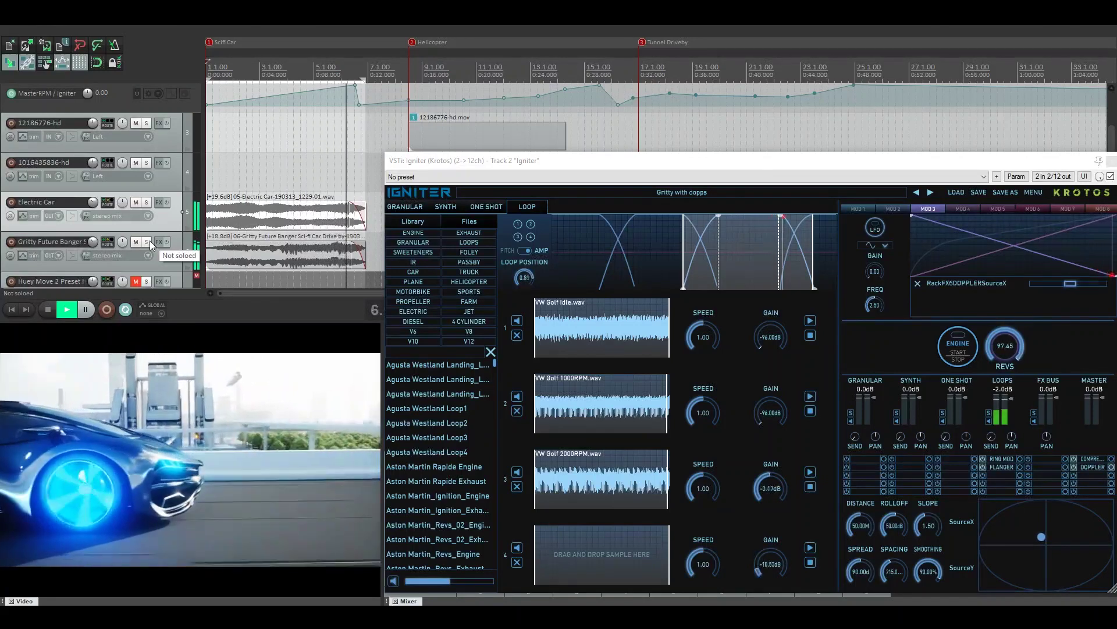
{"action": "key", "text": "space"}
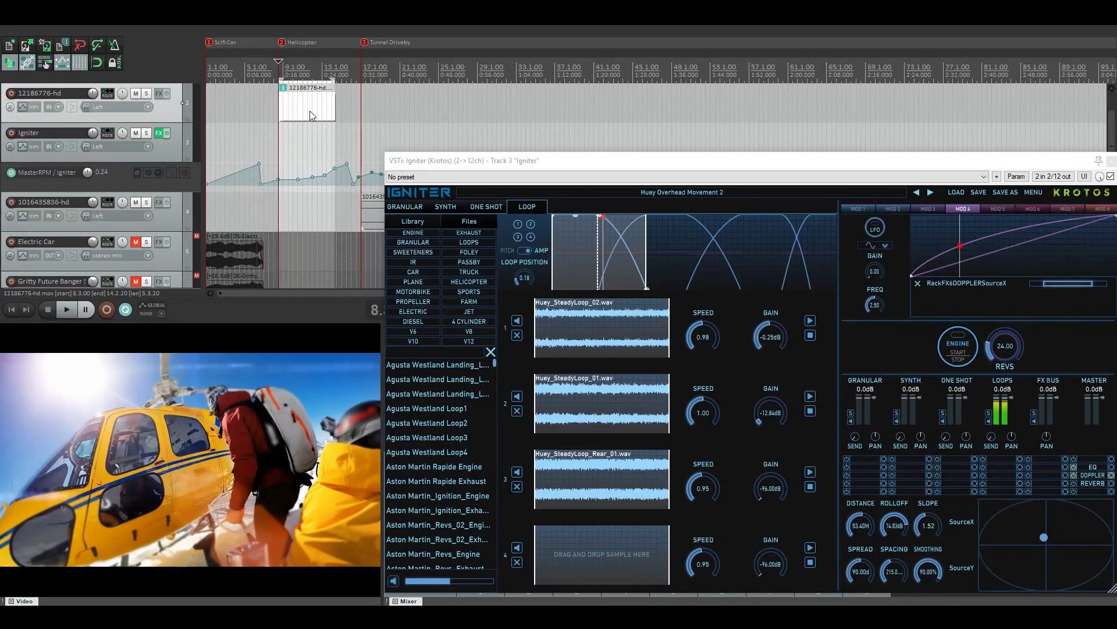
Play the helicopter scene, then replay it with the Huey Overhead Movement 2 engine running and stop
{"action": "key", "text": "space"}
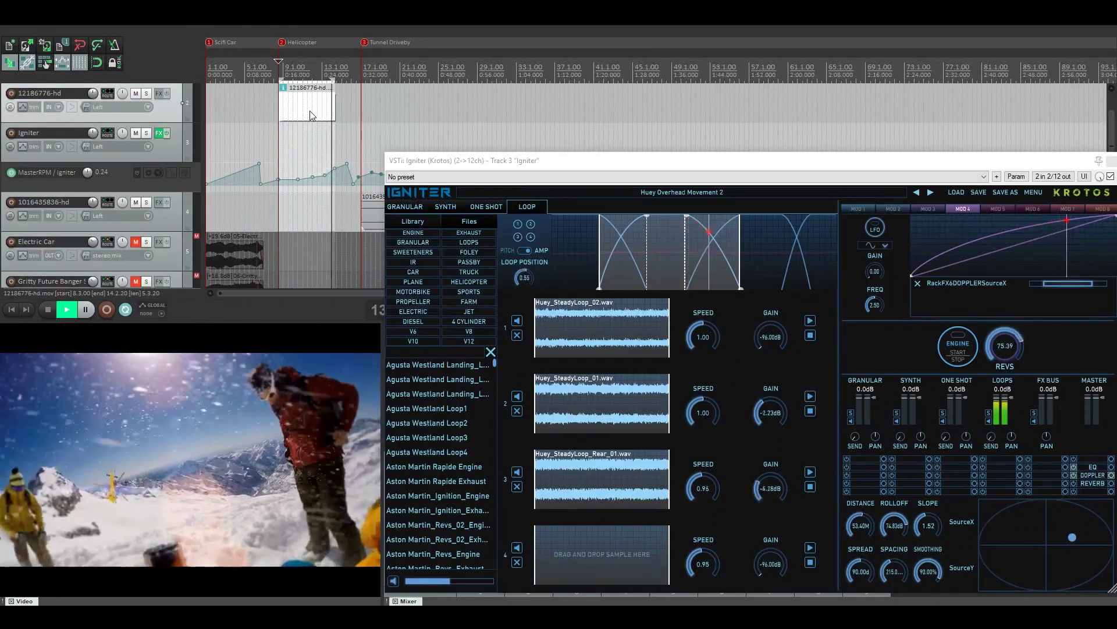
{"action": "key", "text": "space"}
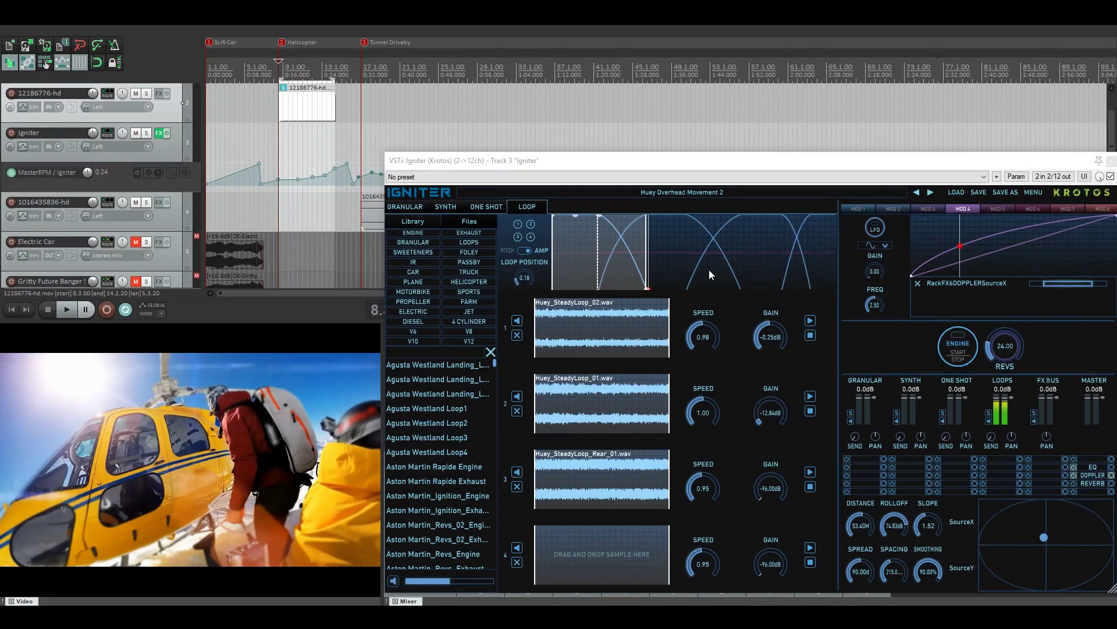
{"action": "left_click", "coordinate": [965, 349]}
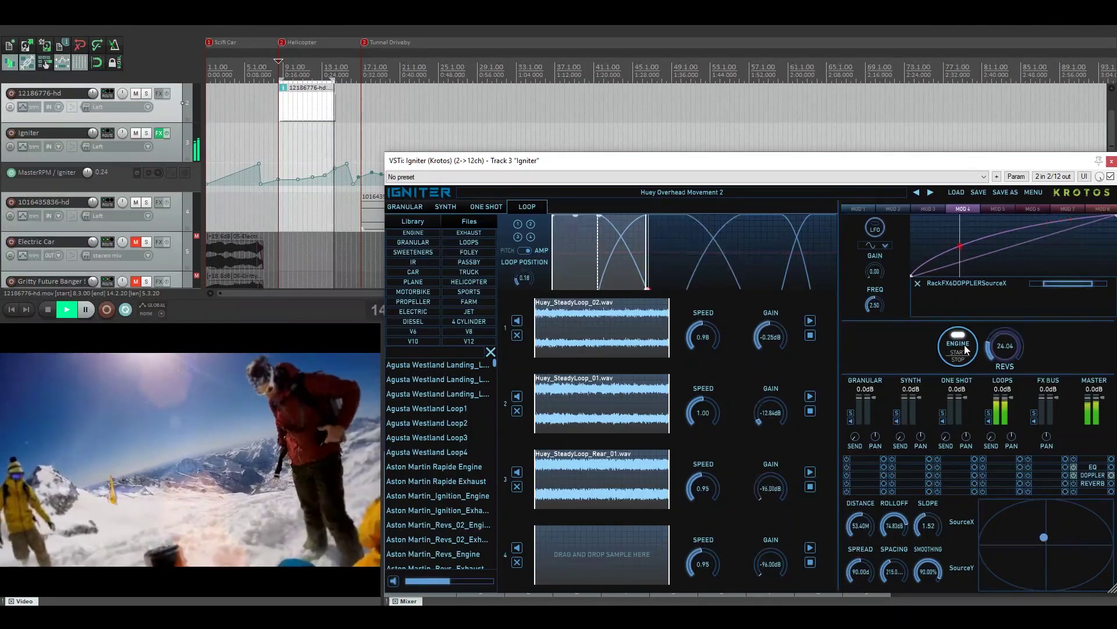
{"action": "key", "text": "space"}
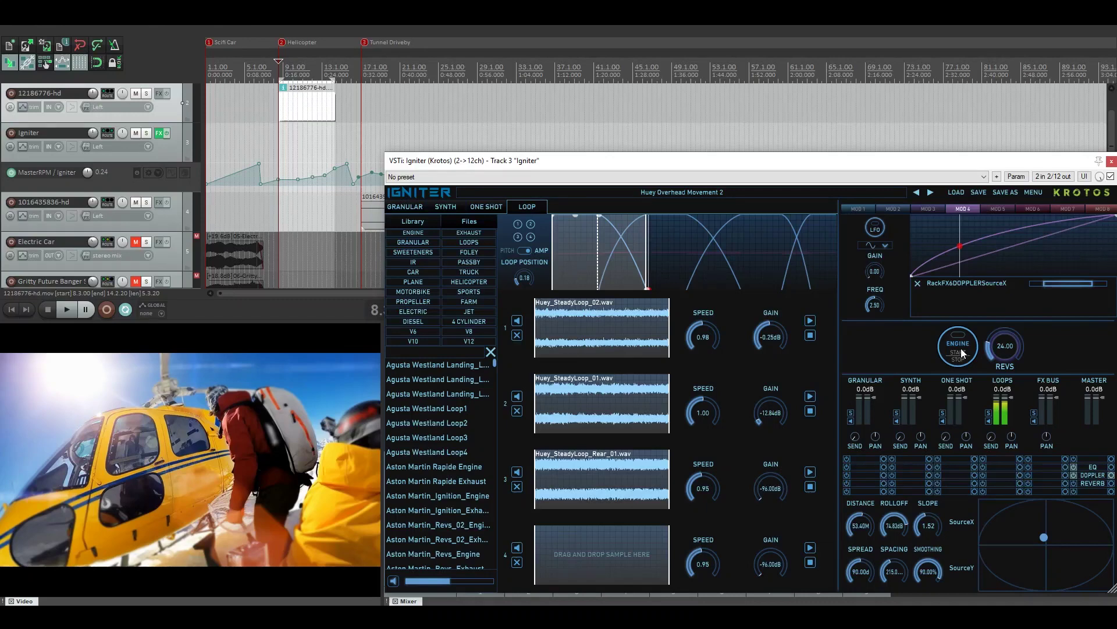
Load the Huey Fluey tuey user preset and view MOD 1 driving reverb mix and Doppler source Y
{"action": "left_click", "coordinate": [721, 195]}
{"action": "mouse_move", "coordinate": [715, 209]}
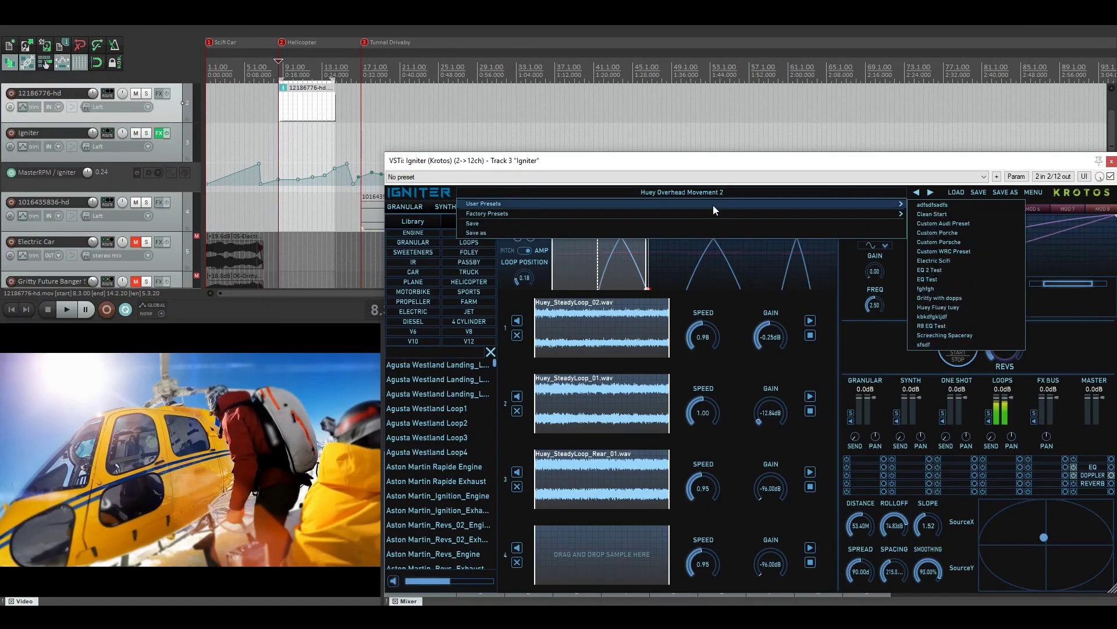
{"action": "left_click", "coordinate": [949, 307]}
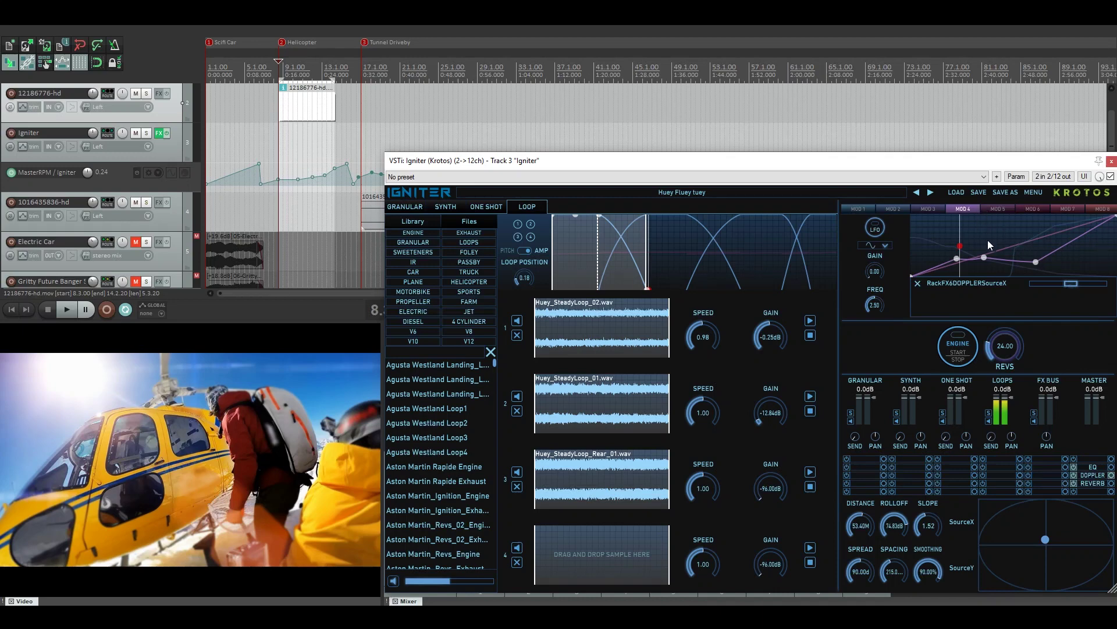
{"action": "left_click", "coordinate": [996, 209]}
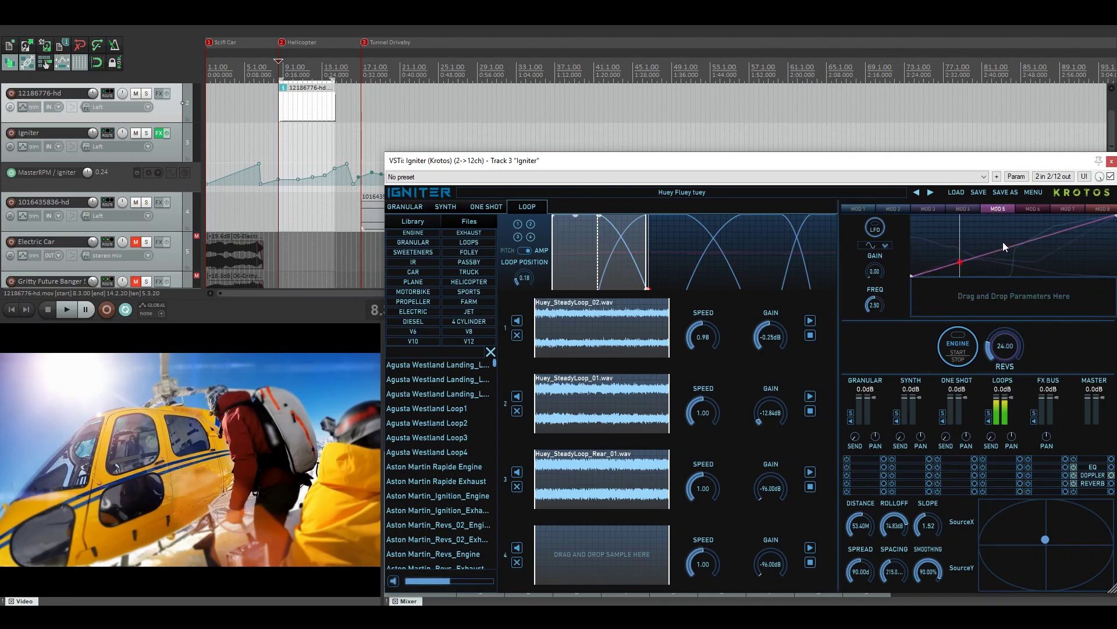
{"action": "left_click", "coordinate": [859, 208]}
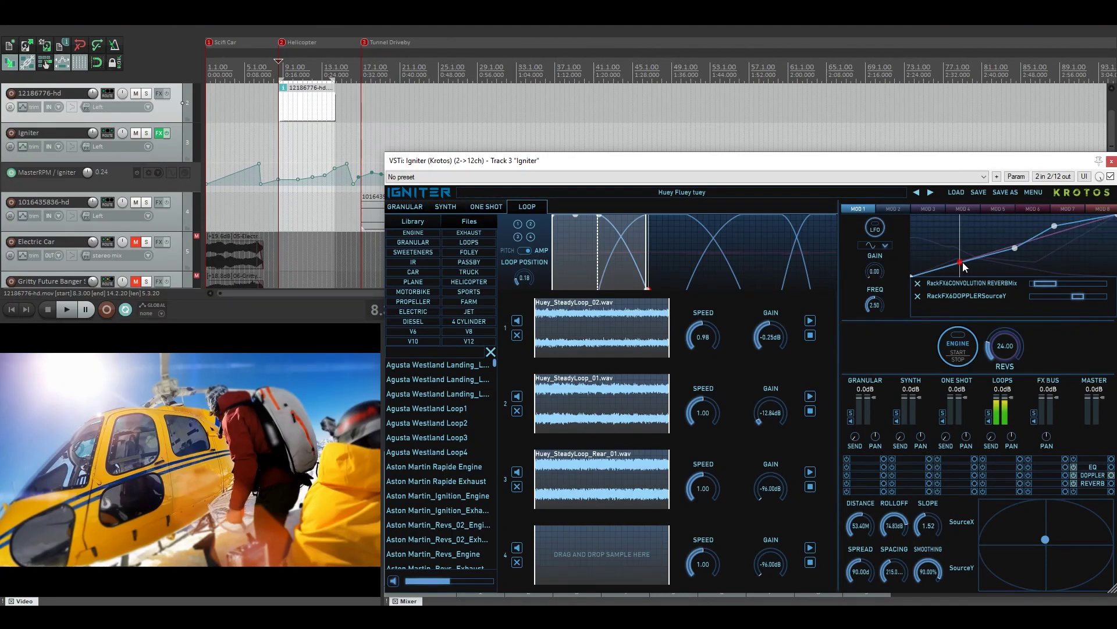
Sag the MOD 1 curve, show the convolution reverb, and play the helicopter scene with the engine running
{"action": "left_click_drag", "start_coordinate": [974, 258], "coordinate": [990, 265]}
{"action": "left_click", "coordinate": [1111, 483]}
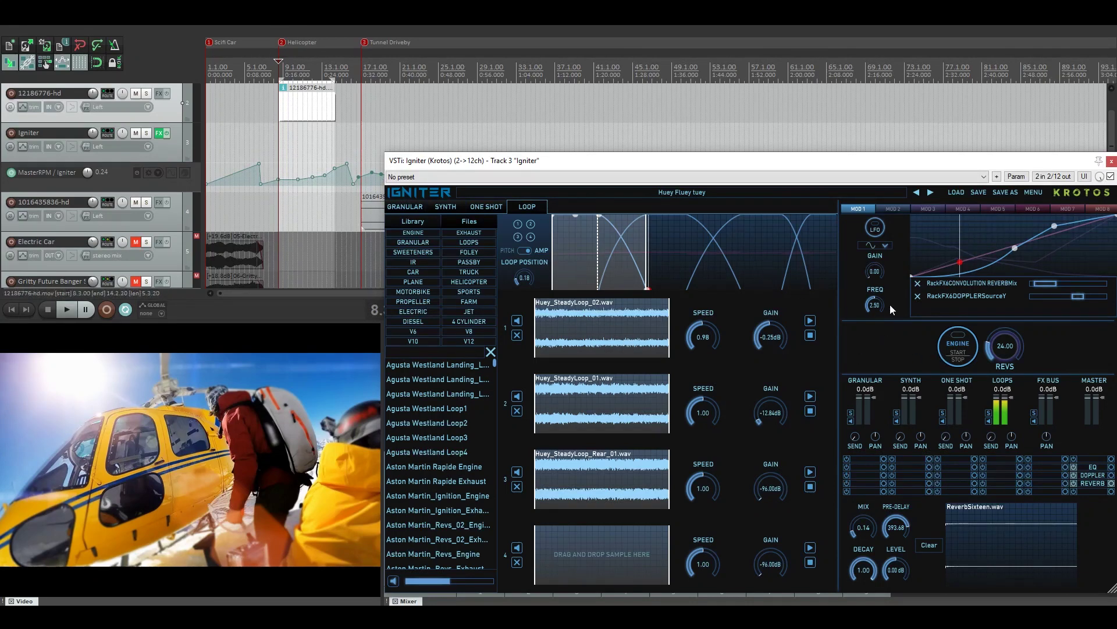
{"action": "left_click", "coordinate": [958, 359]}
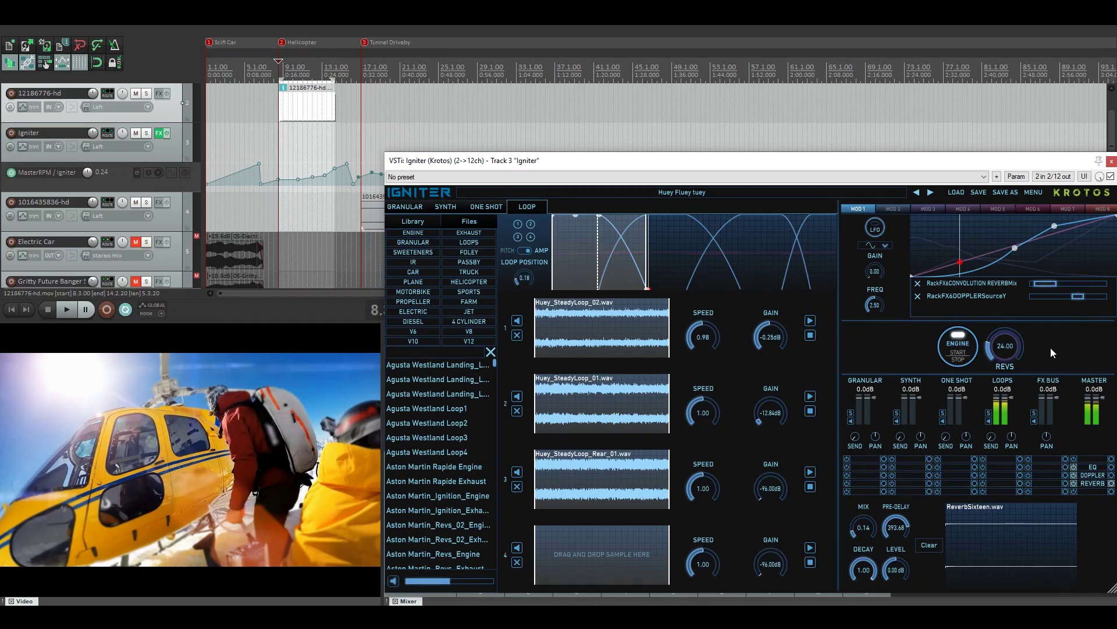
{"action": "key", "text": "space"}
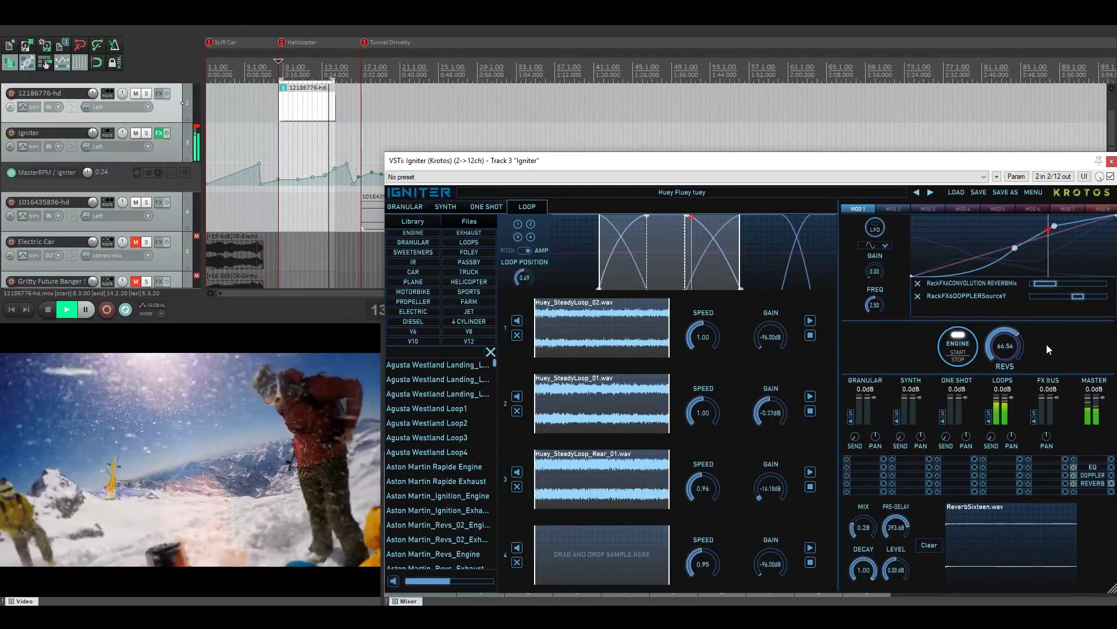
Stop playback and show the EQ settings with the MOD 3 curve driving EQ frequency and Q
{"action": "key", "text": "space"}
{"action": "left_click", "coordinate": [1109, 467]}
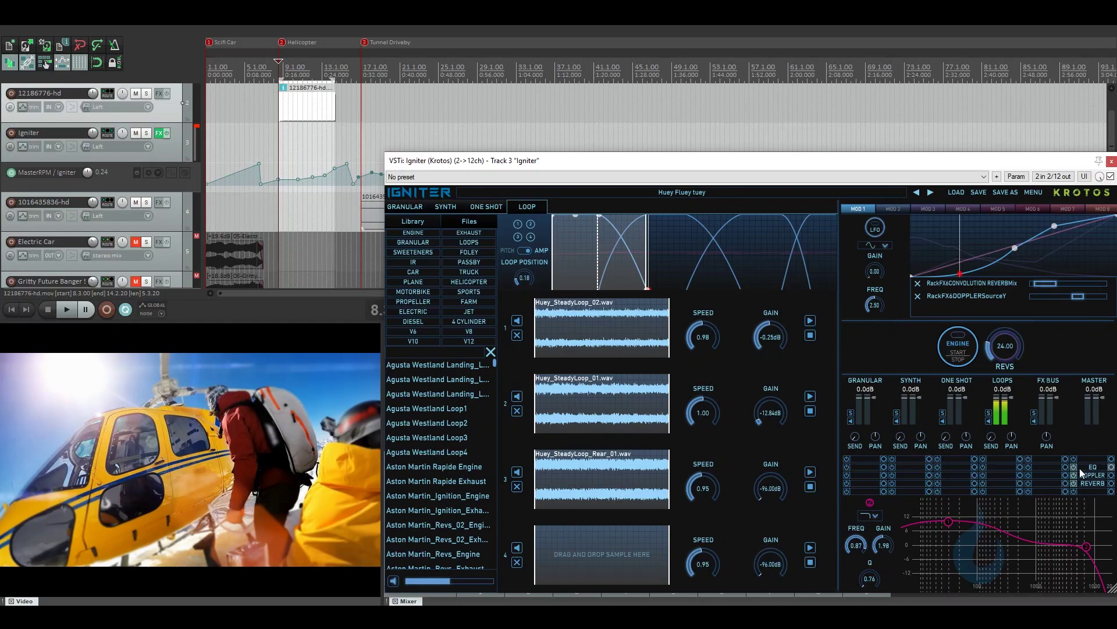
{"action": "left_click", "coordinate": [935, 209]}
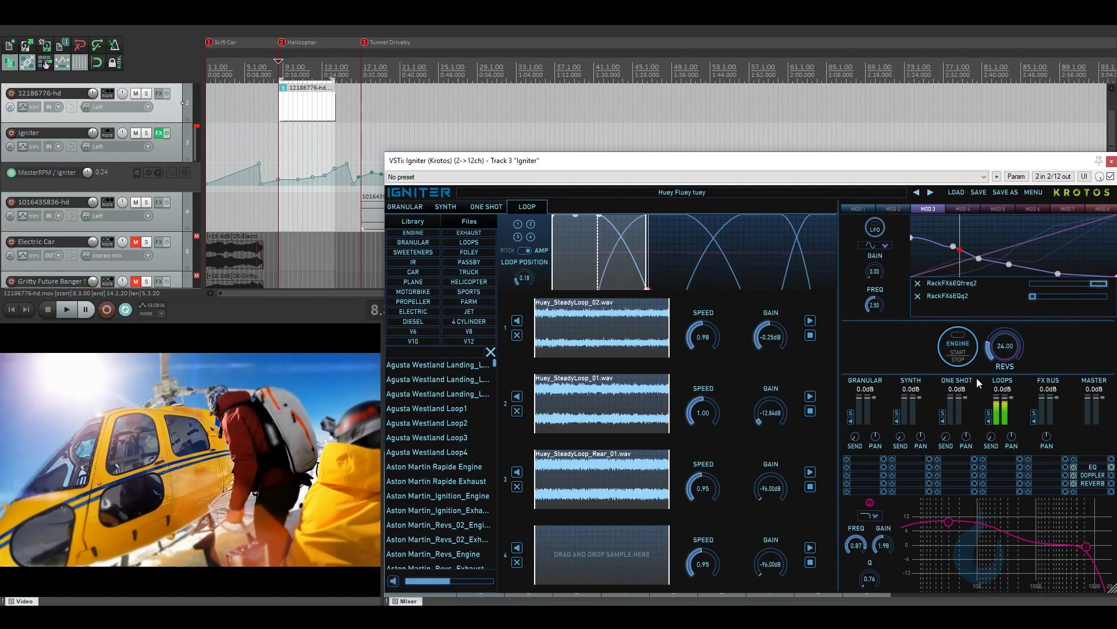
Run the Igniter engine against the helicopter scene, then stop the engine and playback
{"action": "left_click", "coordinate": [955, 348]}
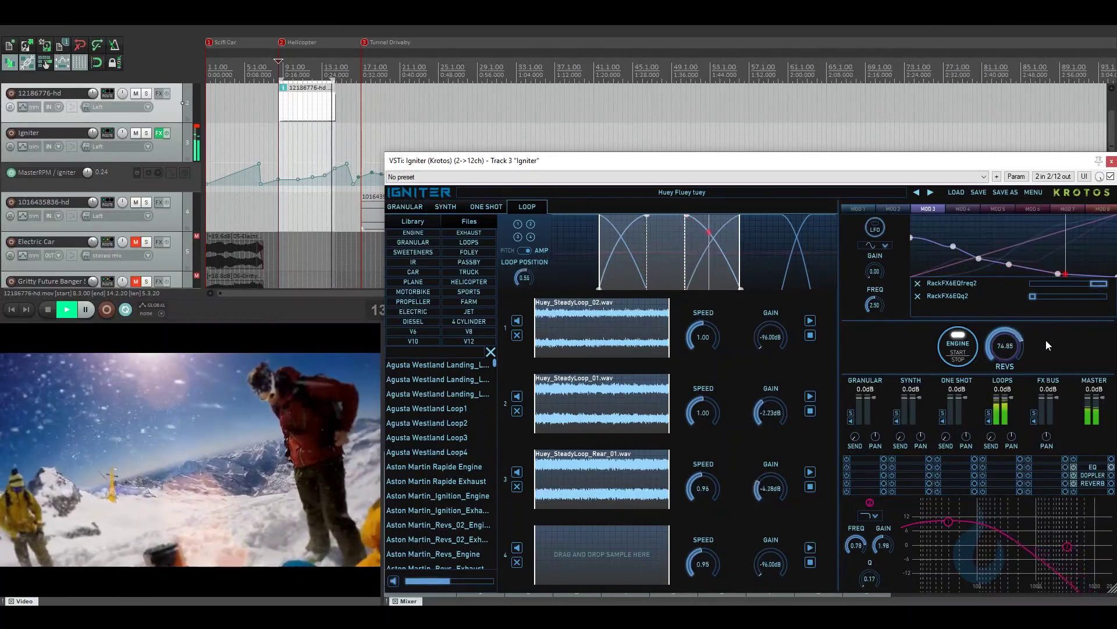
{"action": "left_click", "coordinate": [951, 355]}
{"action": "key", "text": "space"}
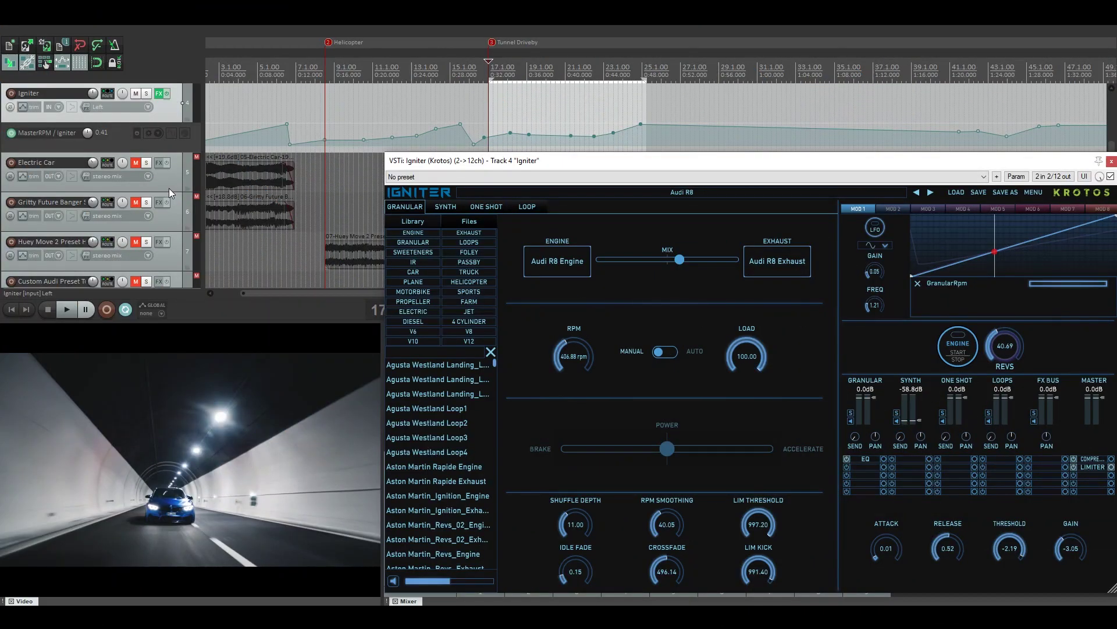
Play the tunnel drive-by scene with the Audi R8 preset, first as-is, then with the Igniter engine started
{"action": "key", "text": "space"}
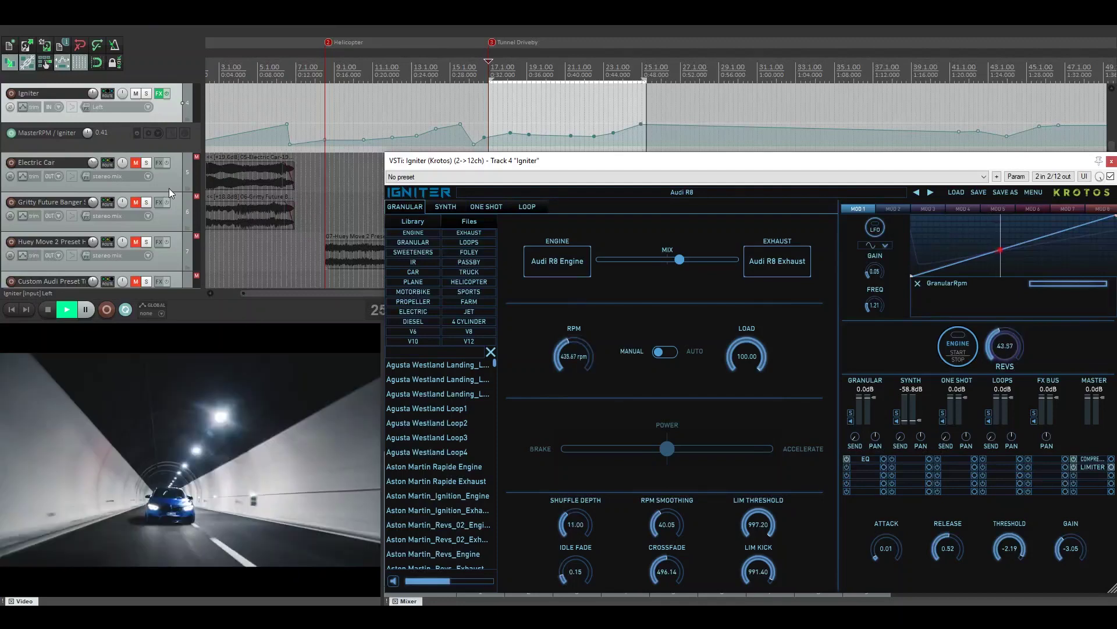
{"action": "key", "text": "space"}
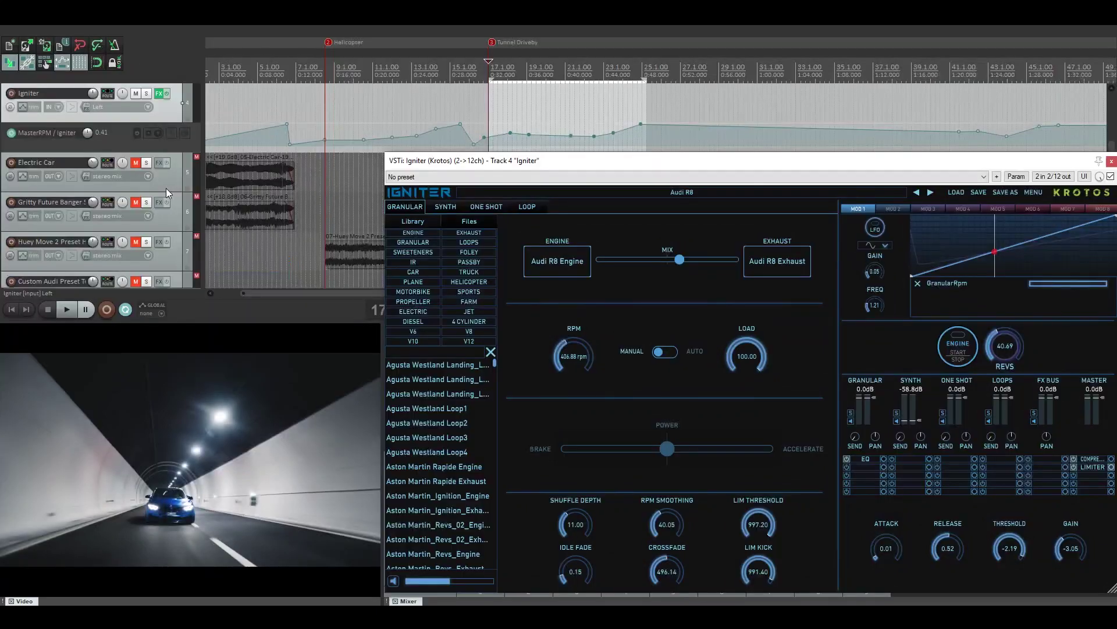
{"action": "key", "text": "space"}
{"action": "left_click", "coordinate": [952, 347]}
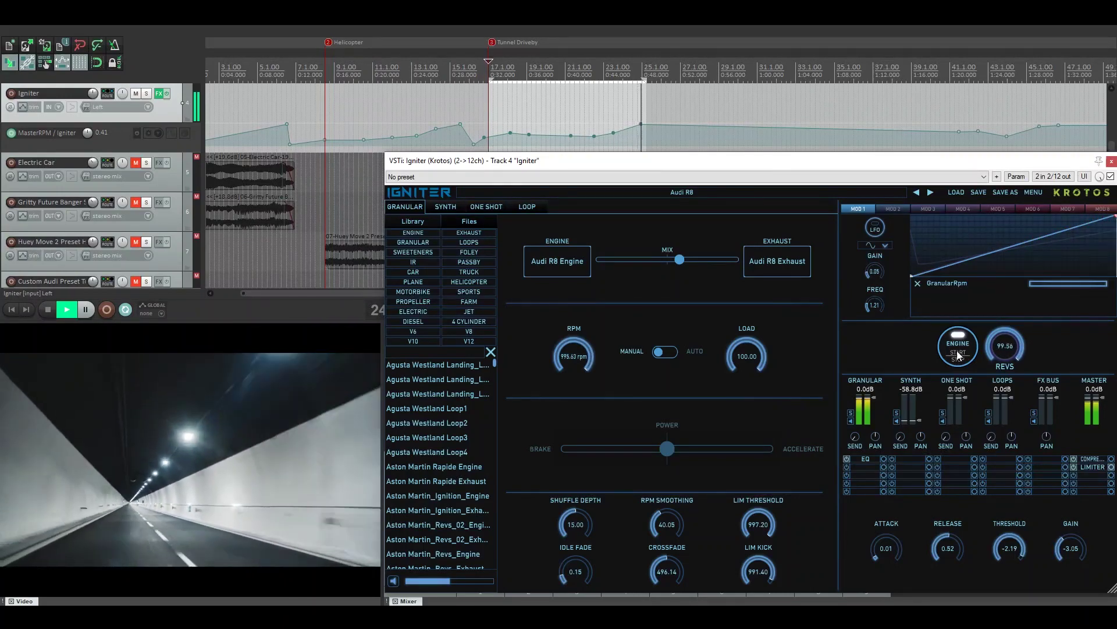
{"action": "key", "text": "space"}
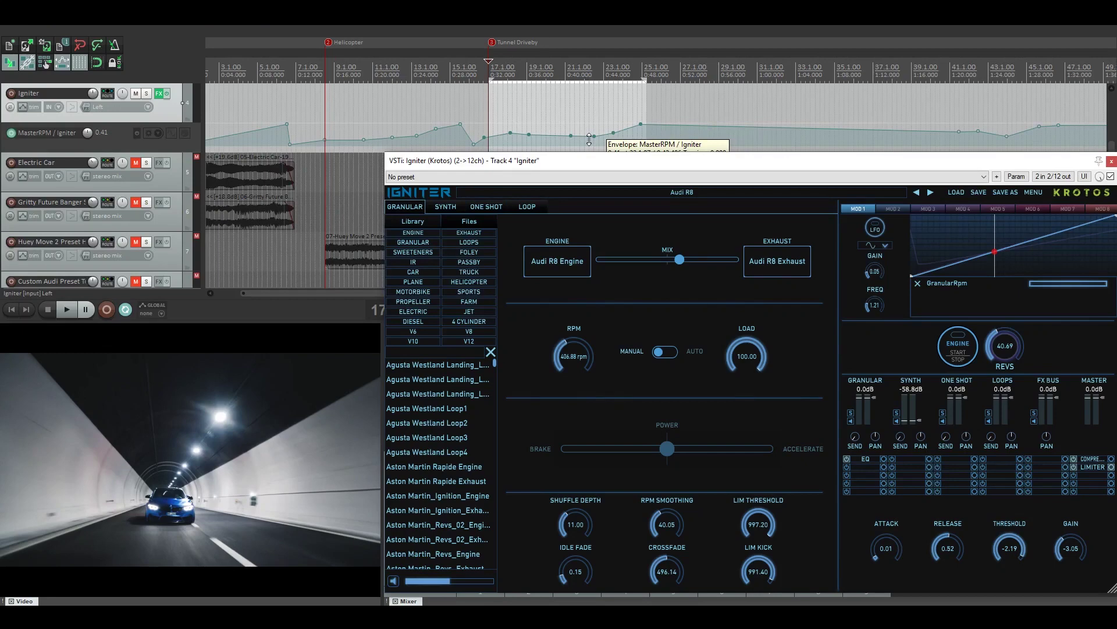
Load the Porsche Carrera factory preset from Igniter's preset list
{"action": "left_click", "coordinate": [718, 190]}
{"action": "mouse_move", "coordinate": [754, 214]}
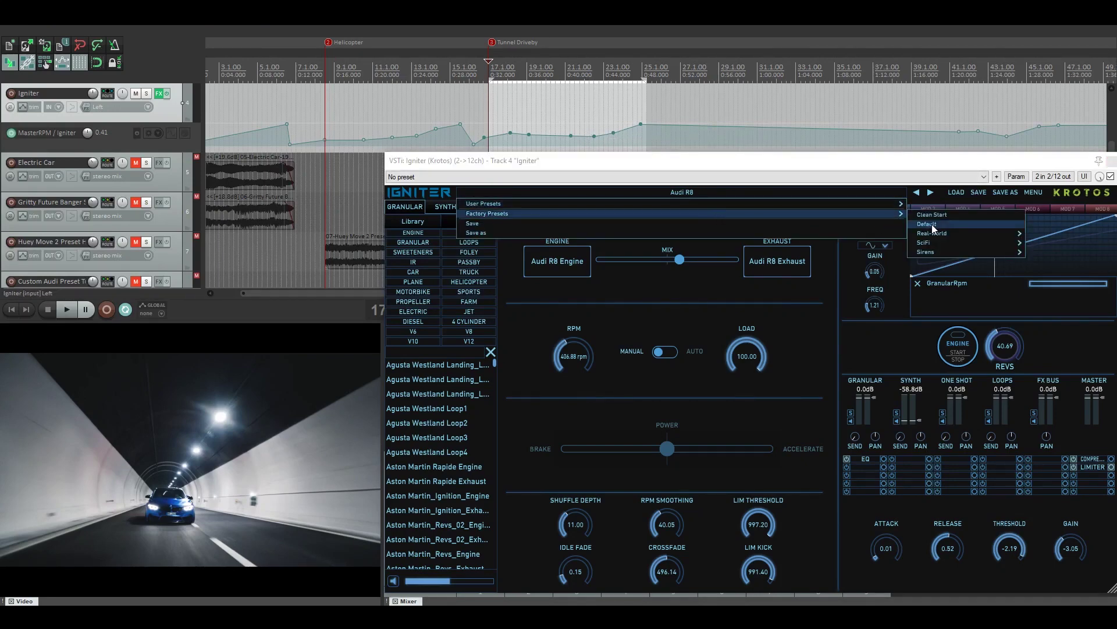
{"action": "mouse_move", "coordinate": [935, 235]}
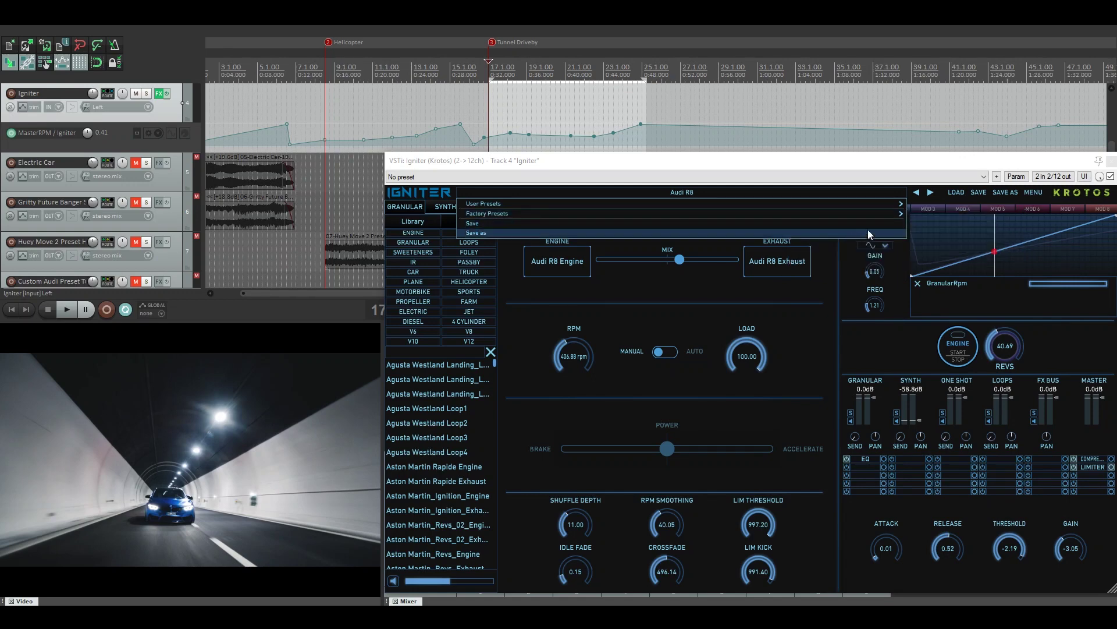
{"action": "mouse_move", "coordinate": [829, 233]}
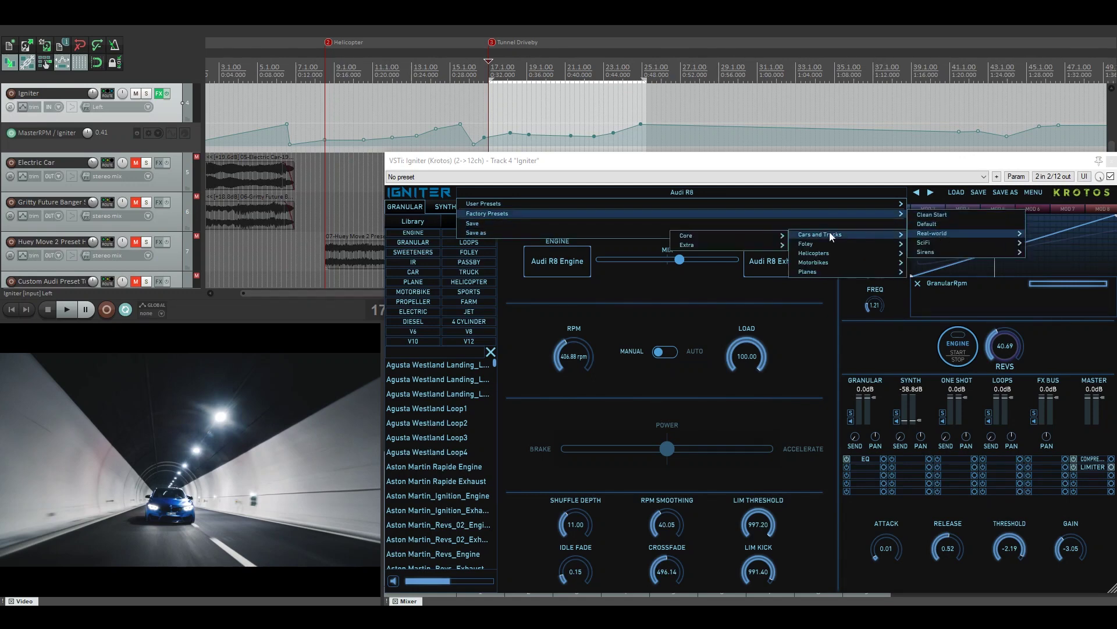
{"action": "mouse_move", "coordinate": [721, 233]}
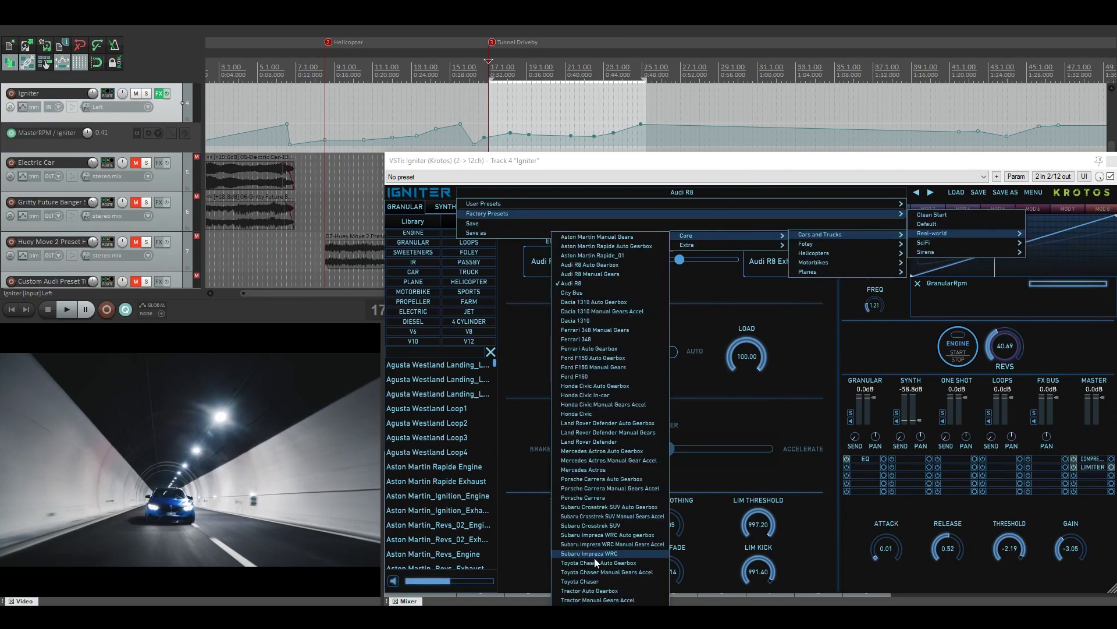
{"action": "left_click", "coordinate": [597, 497]}
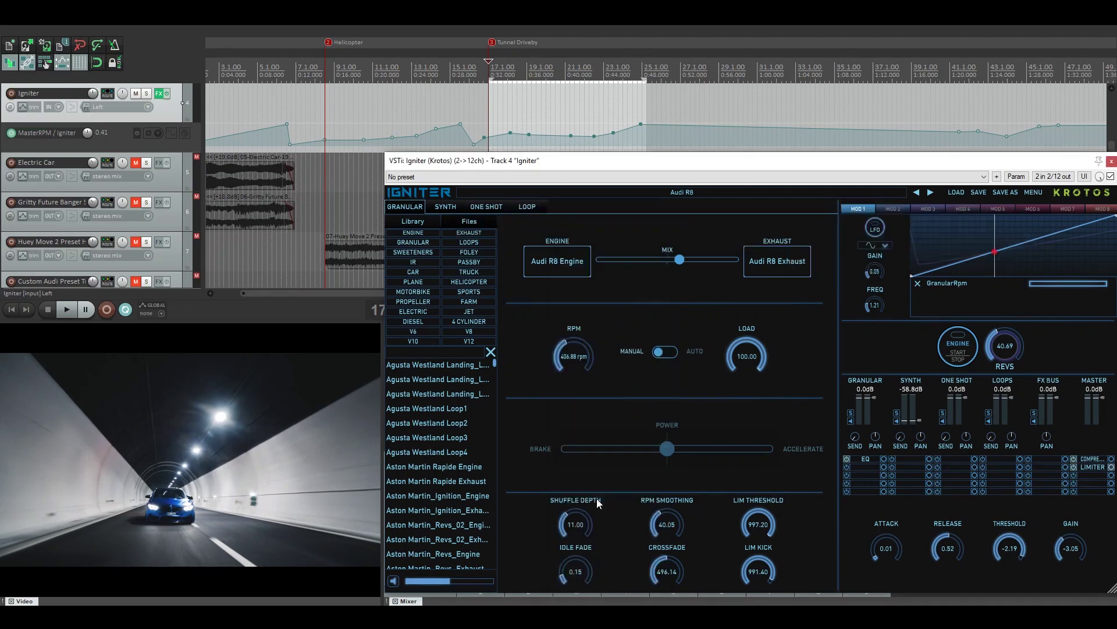
Start the engine and audition the Porsche Carrera over the tunnel scene, then stop
{"action": "left_click", "coordinate": [960, 354]}
{"action": "key", "text": "space"}
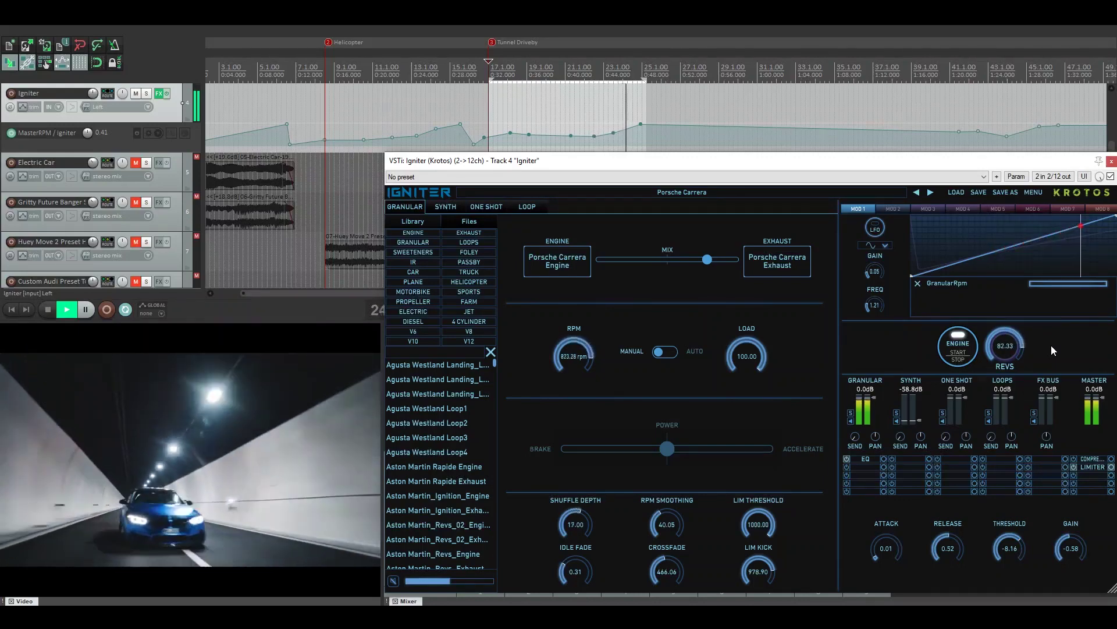
{"action": "key", "text": "space"}
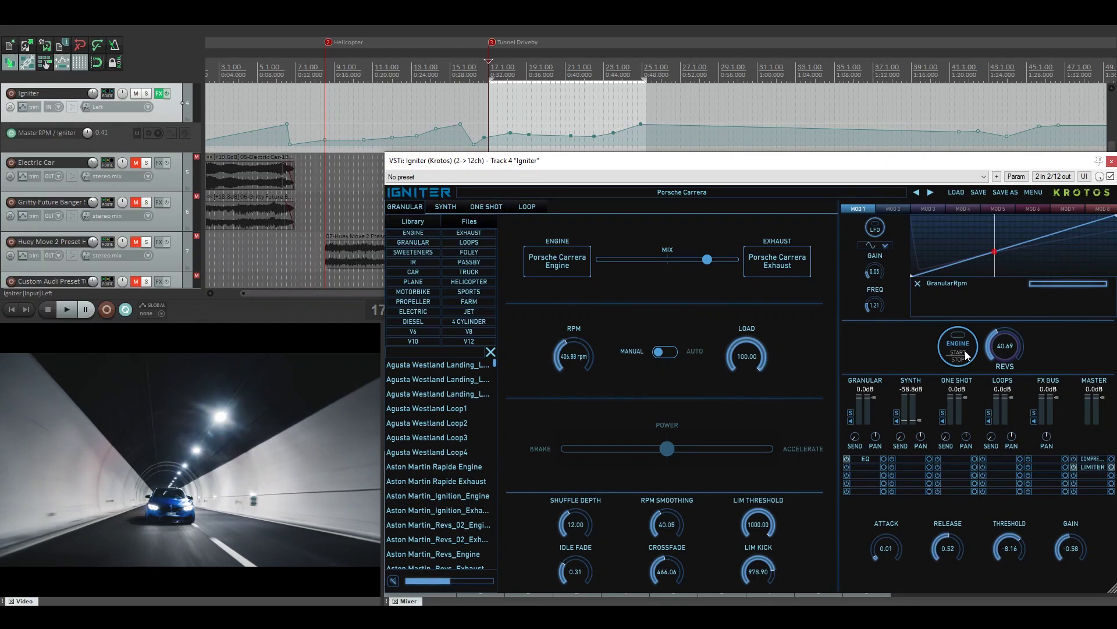
Load the Custom Audi Preset from User Presets
{"action": "left_click", "coordinate": [687, 194]}
{"action": "mouse_move", "coordinate": [683, 204]}
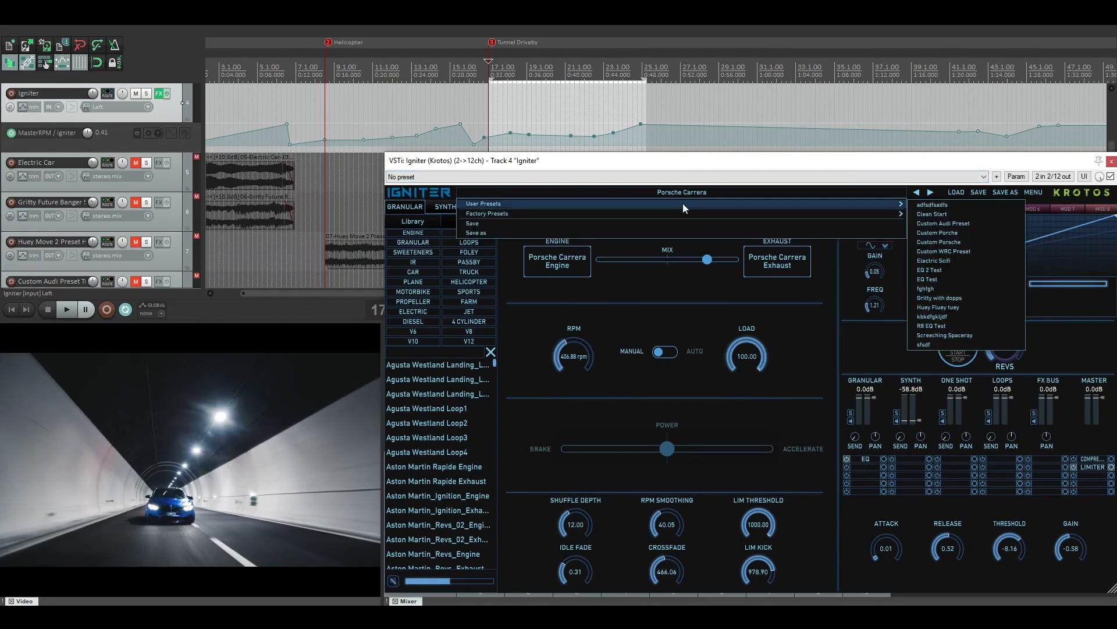
{"action": "left_click", "coordinate": [944, 224]}
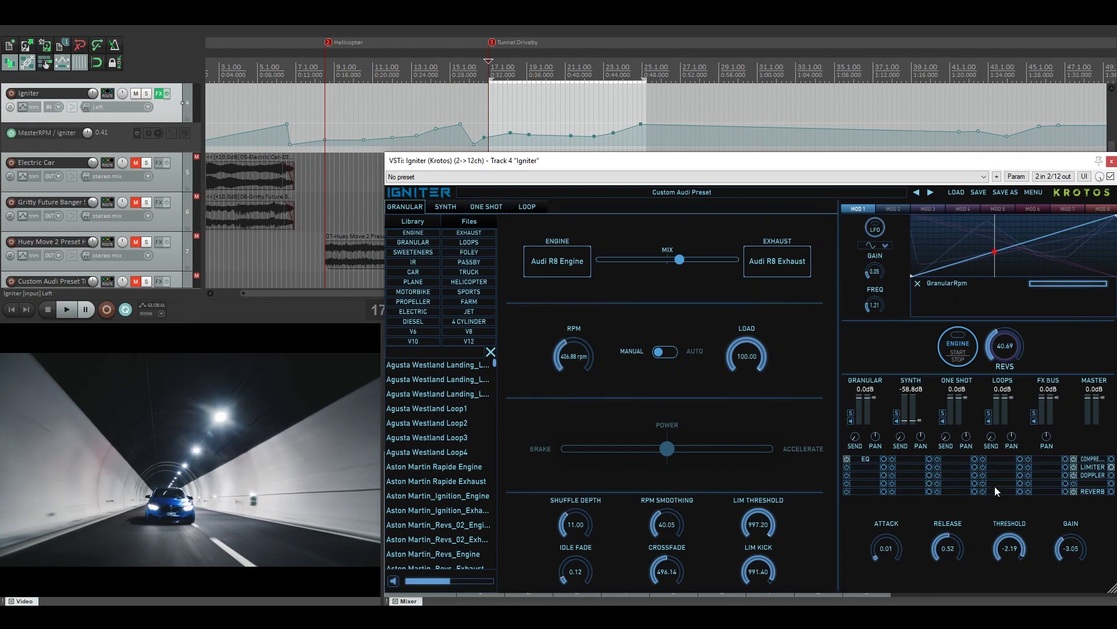
Show the Doppler settings and review the MOD 4, MOD 5 and MOD 6 curves
{"action": "left_click", "coordinate": [1111, 475]}
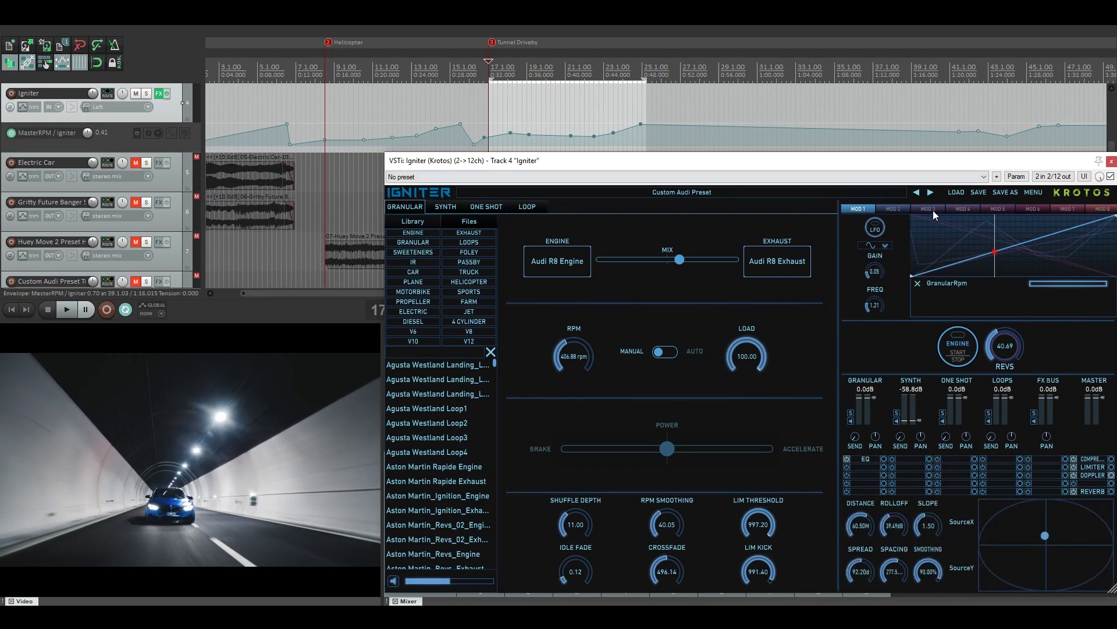
{"action": "left_click", "coordinate": [951, 208]}
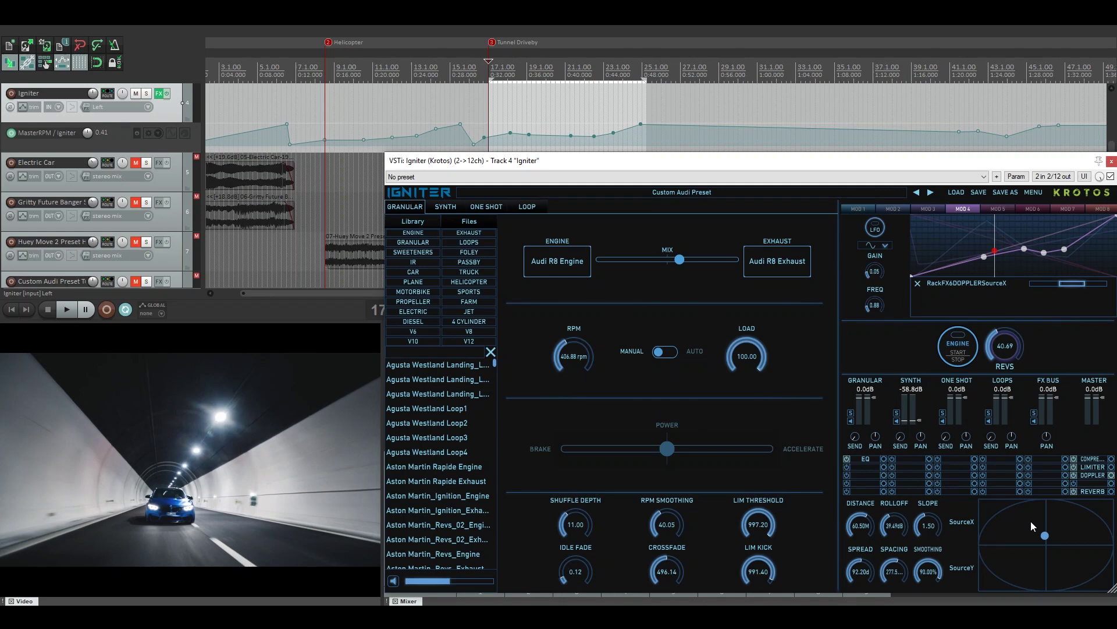
{"action": "left_click", "coordinate": [1001, 208]}
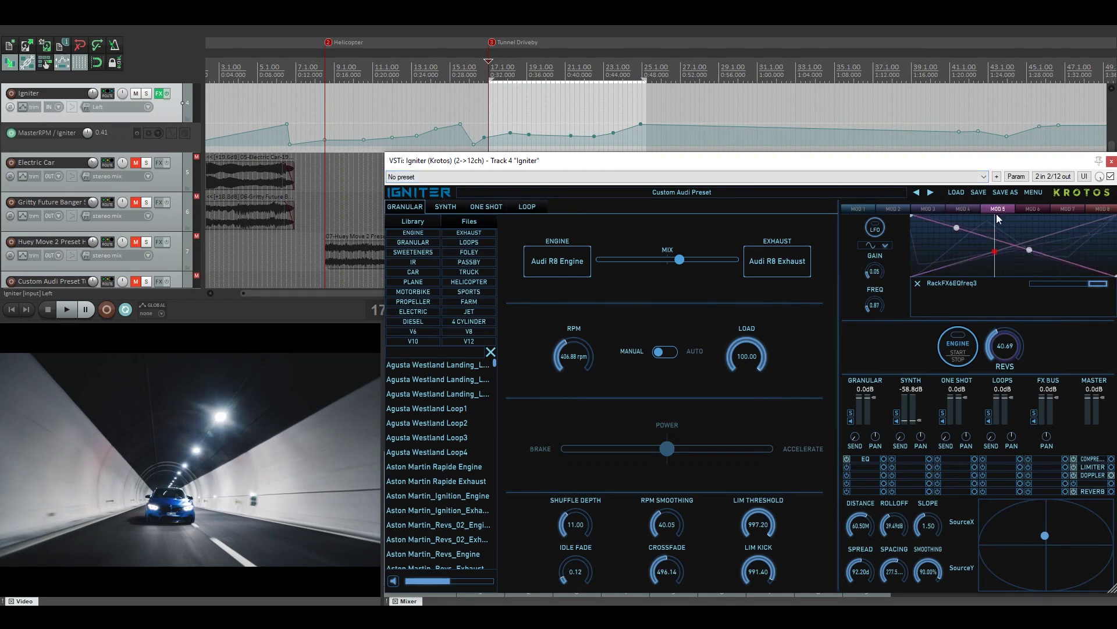
{"action": "left_click", "coordinate": [1022, 208]}
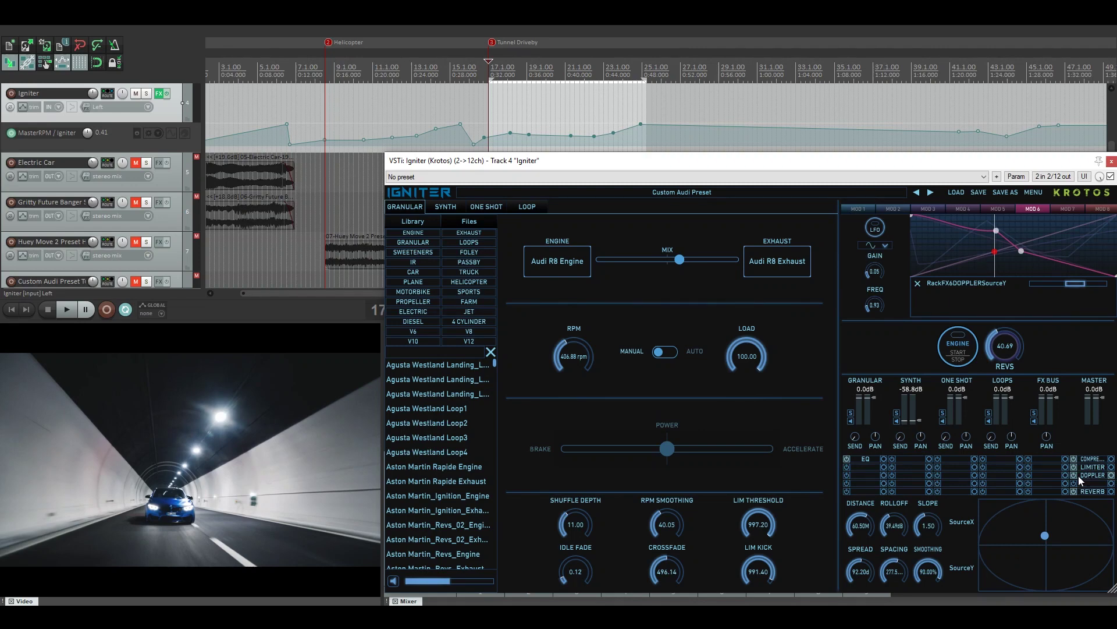
Show the ParkingGarage.wav reverb settings, then step through MOD 5, 3 and 2 to the reverb-mix curve
{"action": "left_click", "coordinate": [1111, 492]}
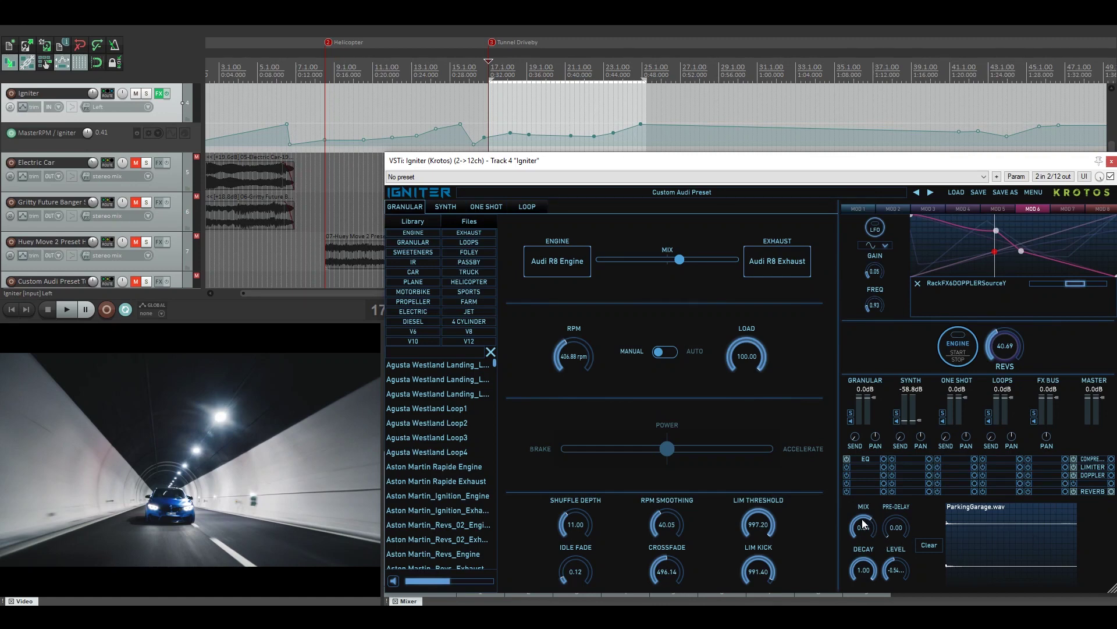
{"action": "left_click", "coordinate": [996, 208]}
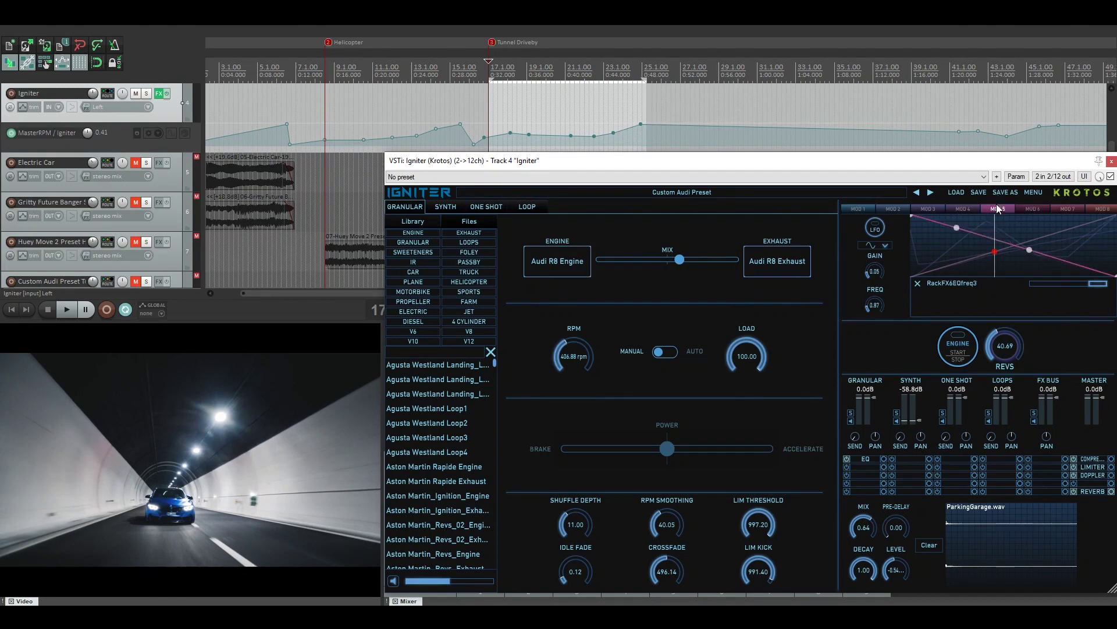
{"action": "left_click", "coordinate": [979, 208]}
{"action": "left_click", "coordinate": [929, 208]}
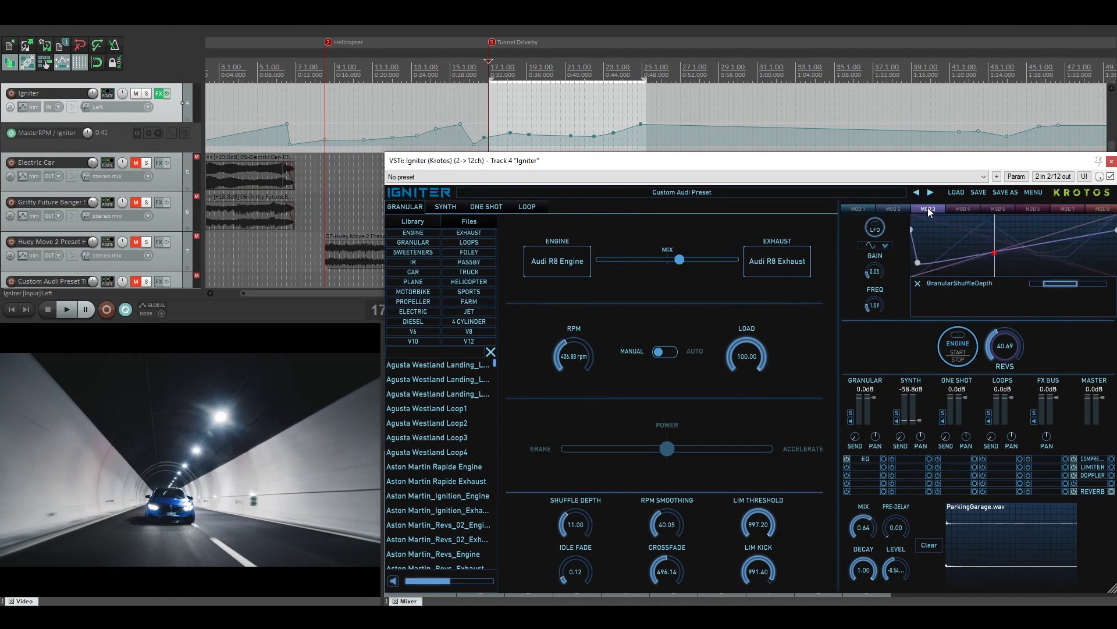
{"action": "left_click", "coordinate": [898, 209]}
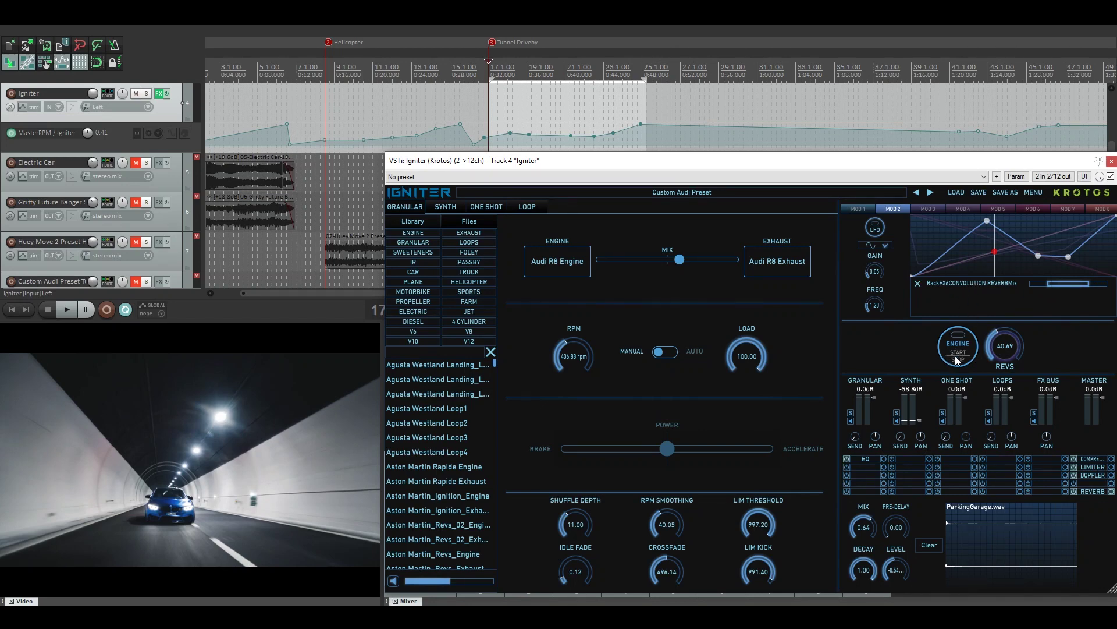
Select MOD 4, start the Igniter engine, and play the tunnel scene with the Custom Audi Preset
{"action": "left_click", "coordinate": [957, 209]}
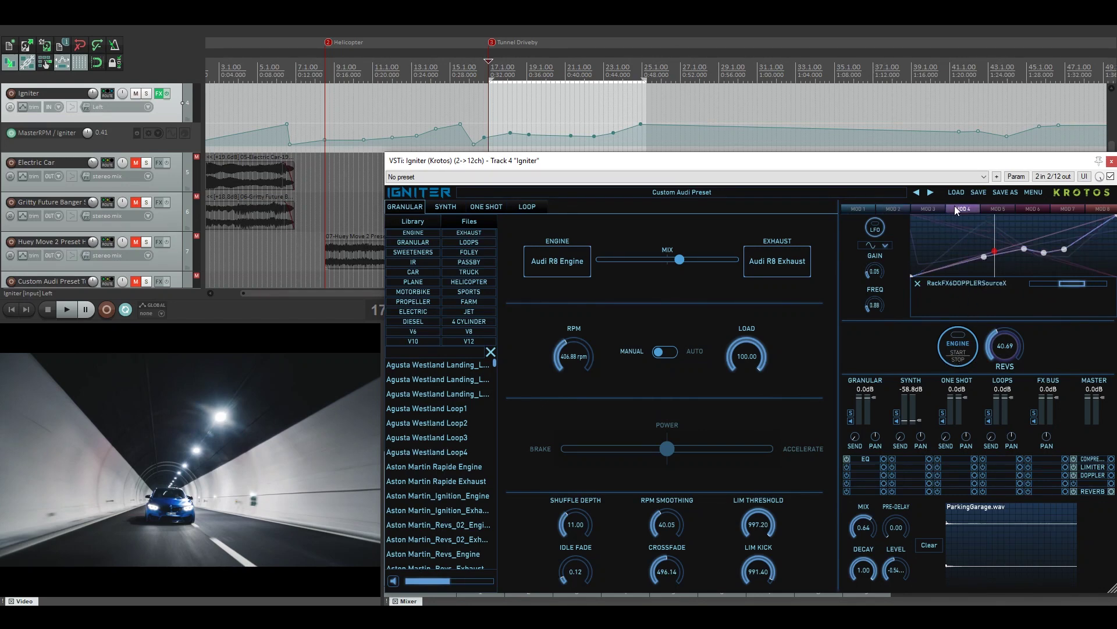
{"action": "left_click", "coordinate": [965, 352]}
{"action": "key", "text": "space"}
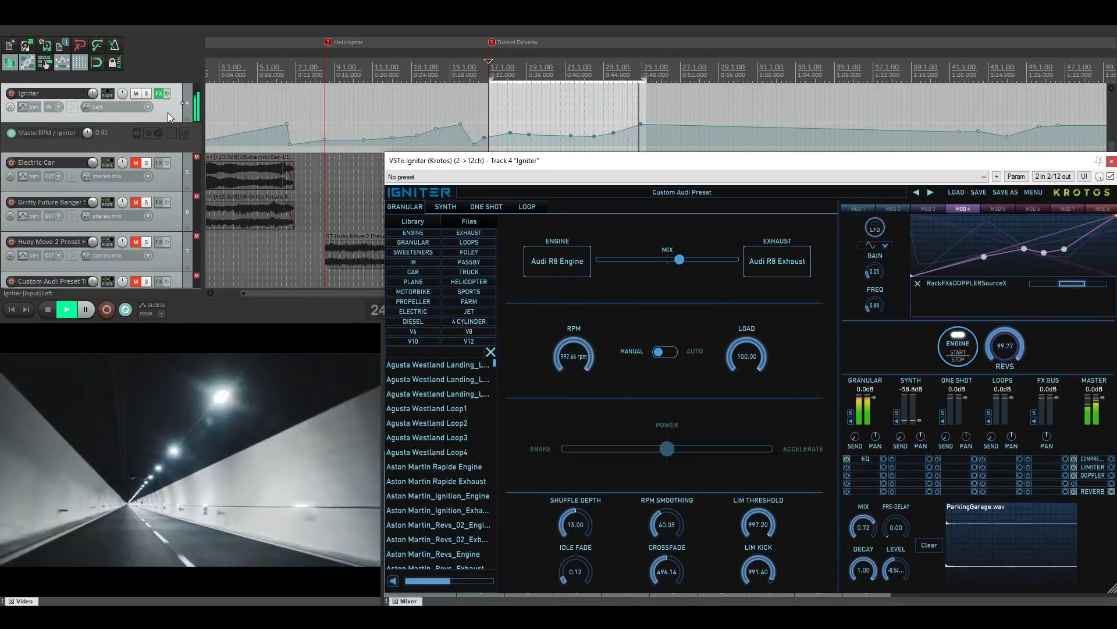
Stop playback and drag the Custom Audi Preset track up beside Custom Porsche
{"action": "key", "text": "space"}
{"action": "scroll", "coordinate": [134, 207], "scroll_direction": "down", "scroll_amount": 3}
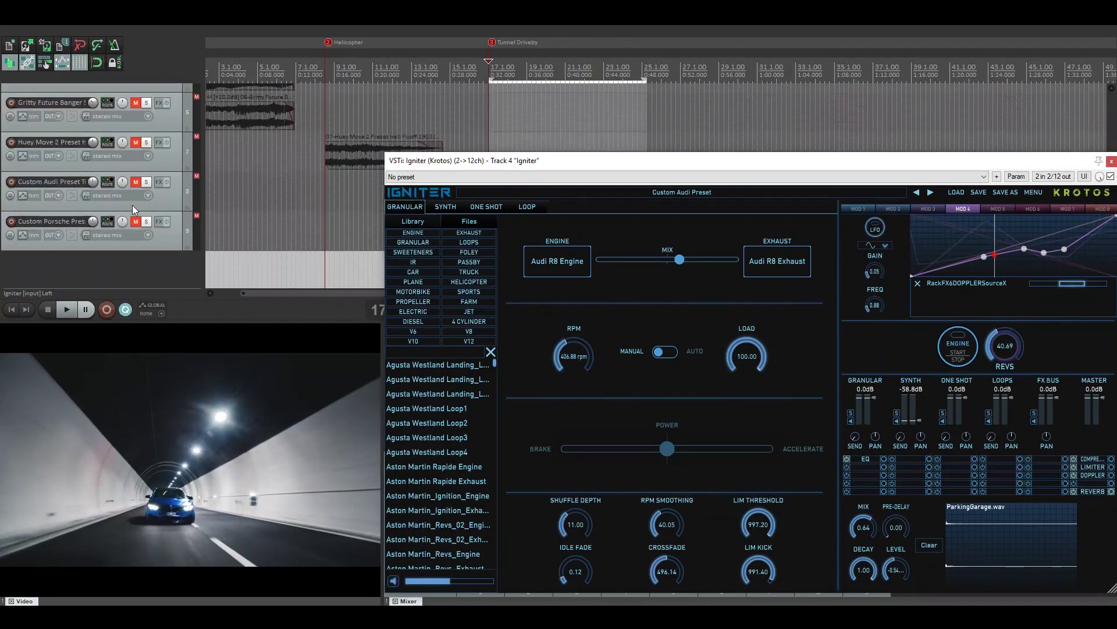
{"action": "left_click_drag", "start_coordinate": [159, 198], "coordinate": [153, 259]}
{"action": "scroll", "coordinate": [148, 245], "scroll_direction": "down", "scroll_amount": 4}
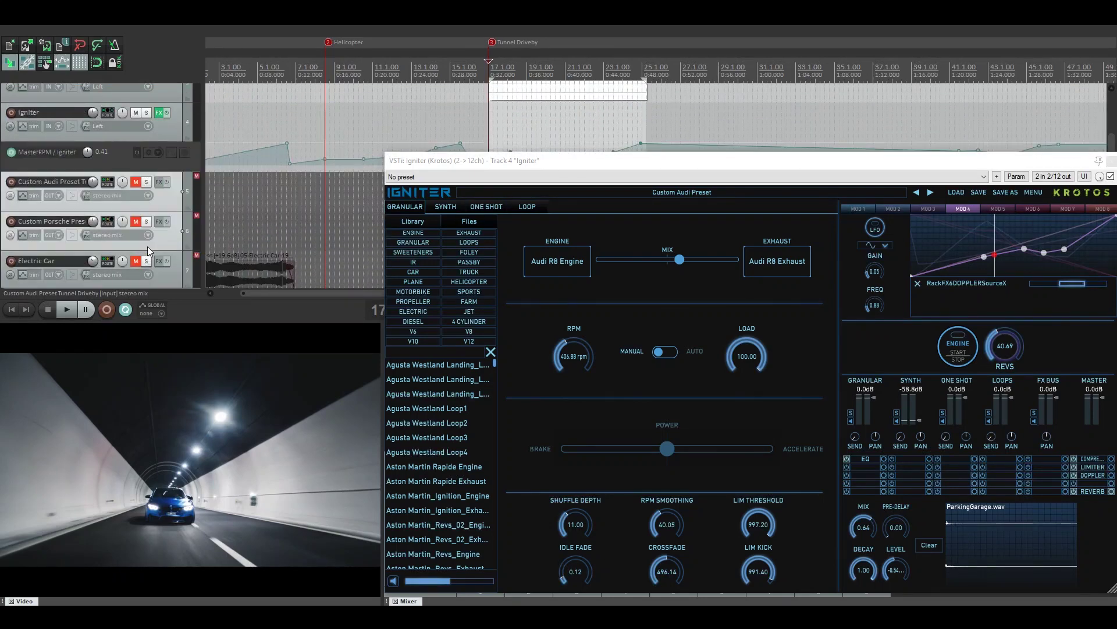
{"action": "scroll", "coordinate": [147, 240], "scroll_direction": "up", "scroll_amount": 1}
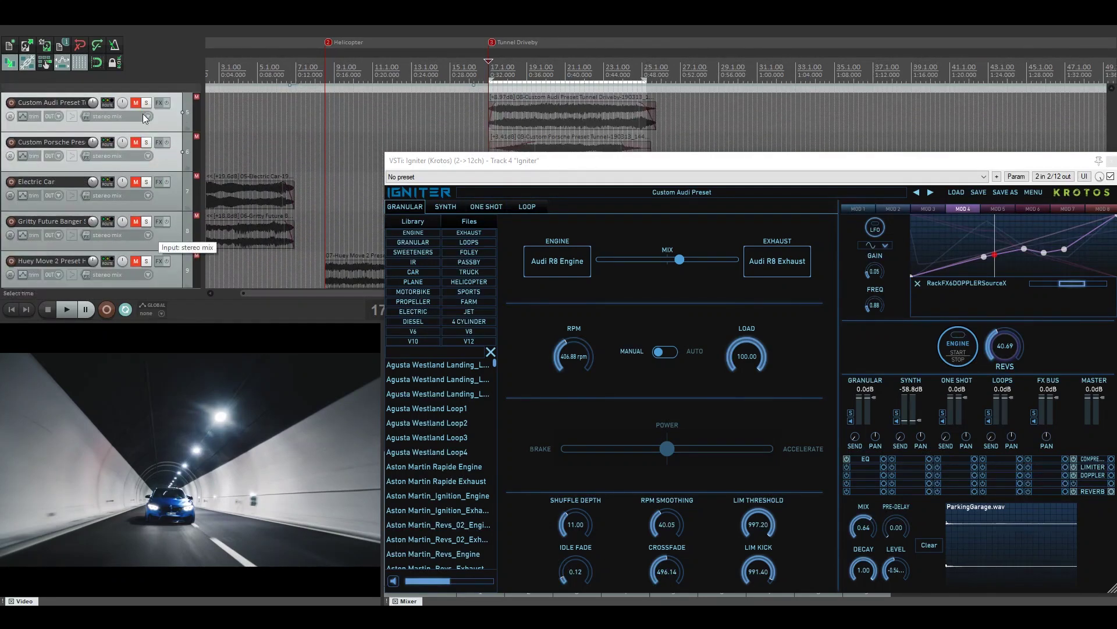
{"action": "scroll", "coordinate": [135, 143], "scroll_direction": "up", "scroll_amount": 1}
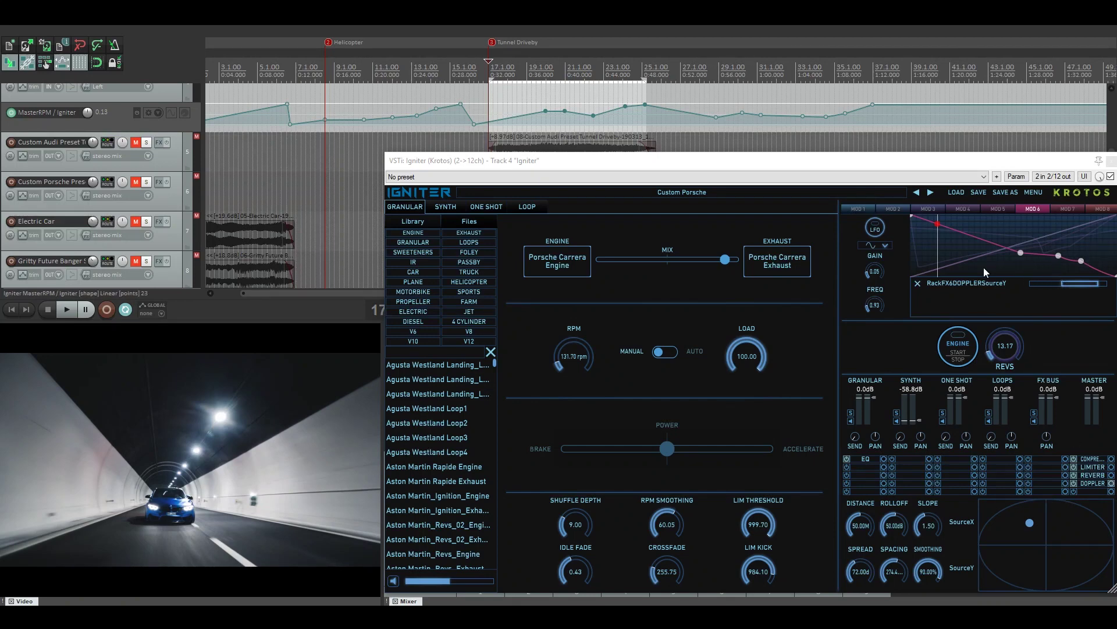
Show the Porsche preset's ParkingGarage.wav reverb settings and step through MOD 3, 2, 1 to MOD 4's reverb-mix curve
{"action": "left_click", "coordinate": [984, 207]}
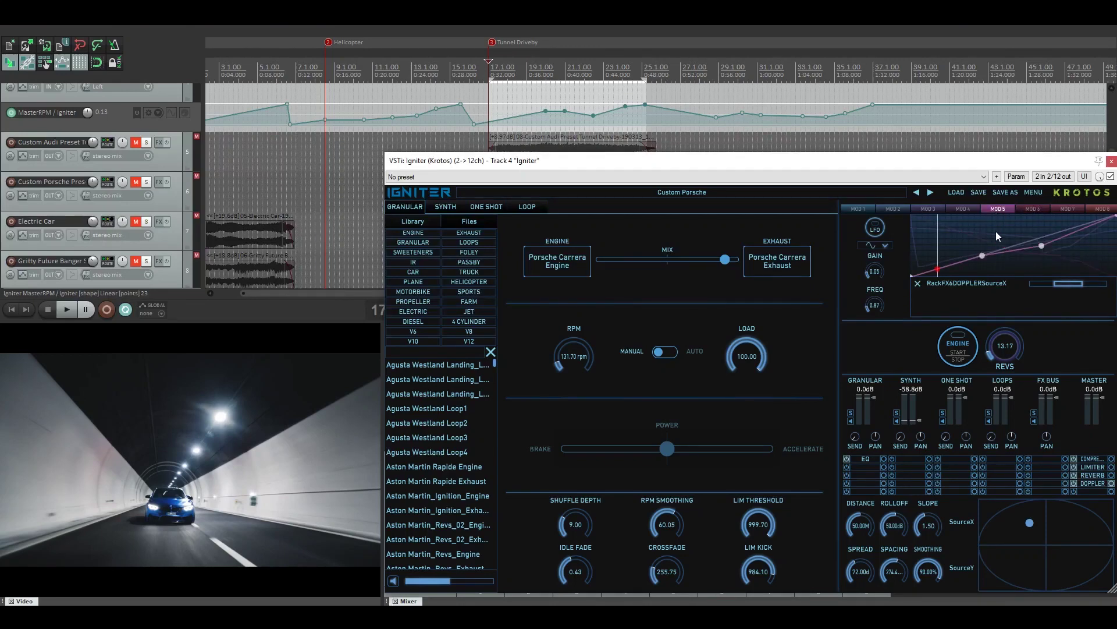
{"action": "left_click", "coordinate": [1111, 475]}
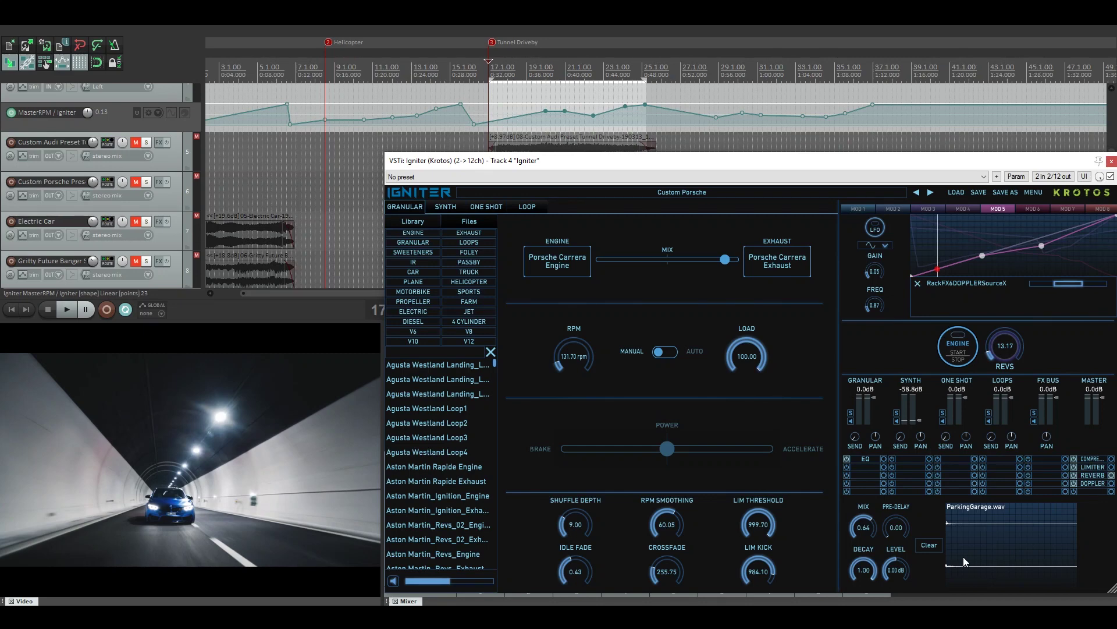
{"action": "left_click", "coordinate": [915, 207]}
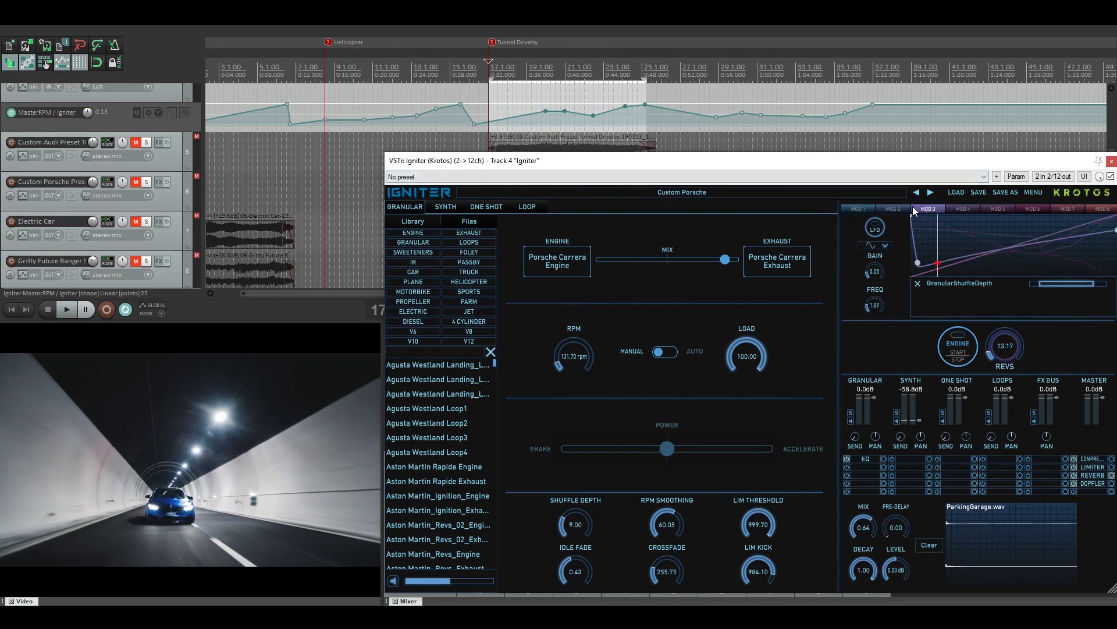
{"action": "left_click", "coordinate": [902, 206]}
{"action": "left_click", "coordinate": [871, 204]}
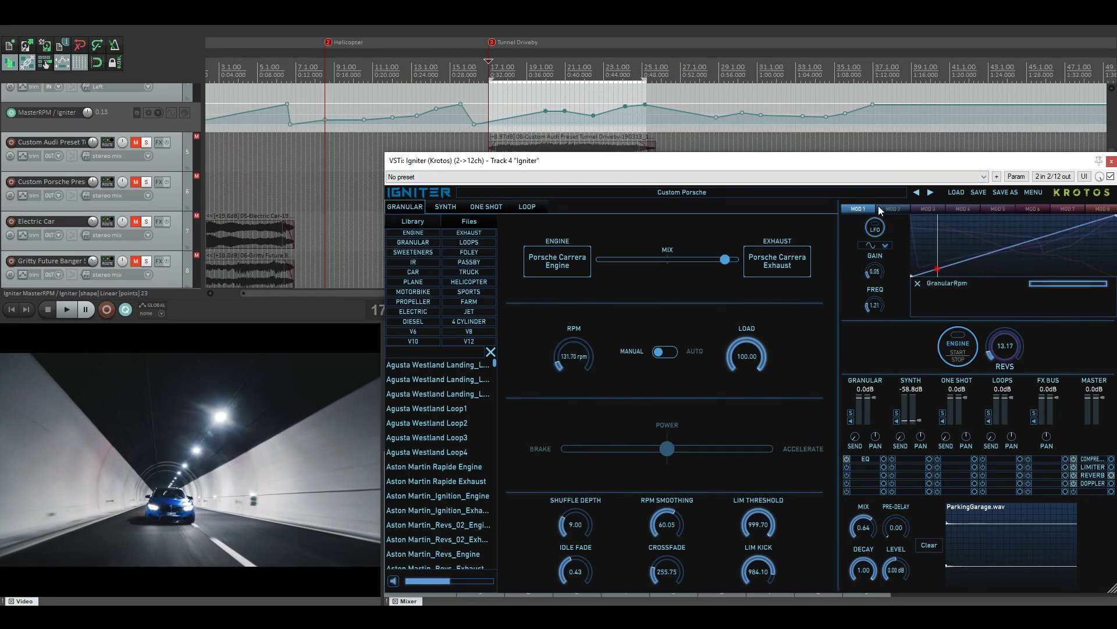
{"action": "left_click", "coordinate": [951, 209]}
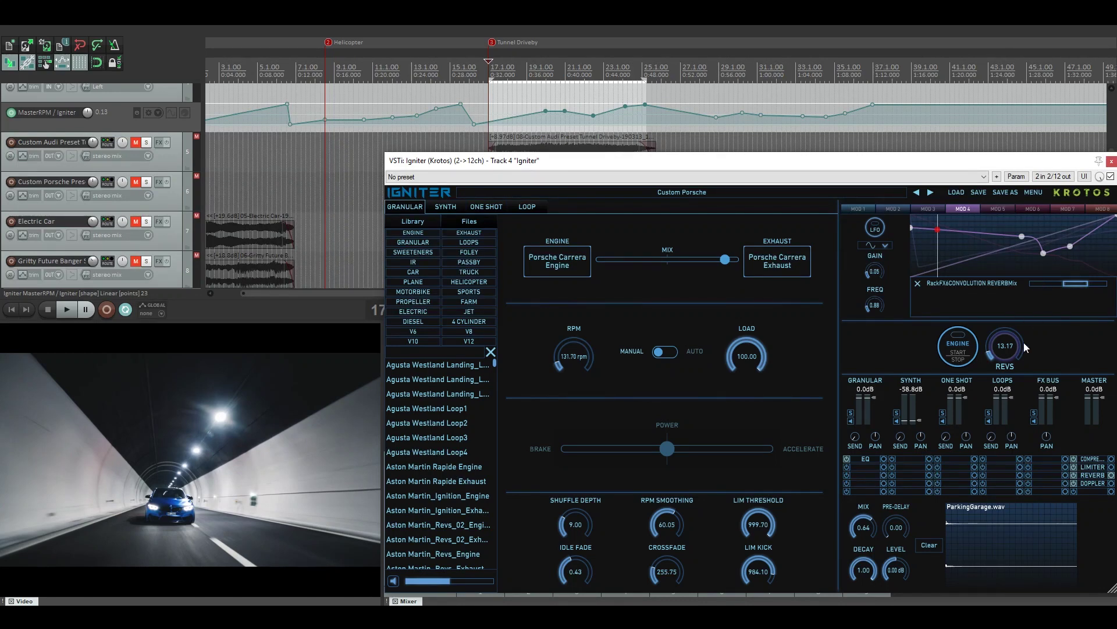
Start the engine, play the tunnel scene with Custom Porsche, and stop playback
{"action": "left_click", "coordinate": [959, 356]}
{"action": "key", "text": "space"}
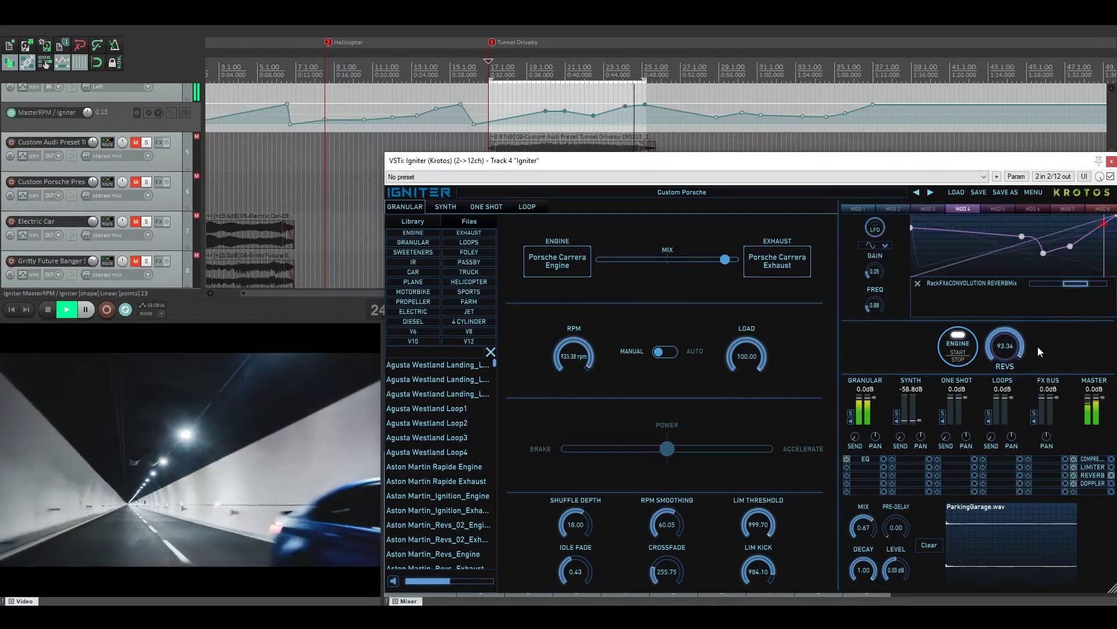
{"action": "key", "text": "space"}
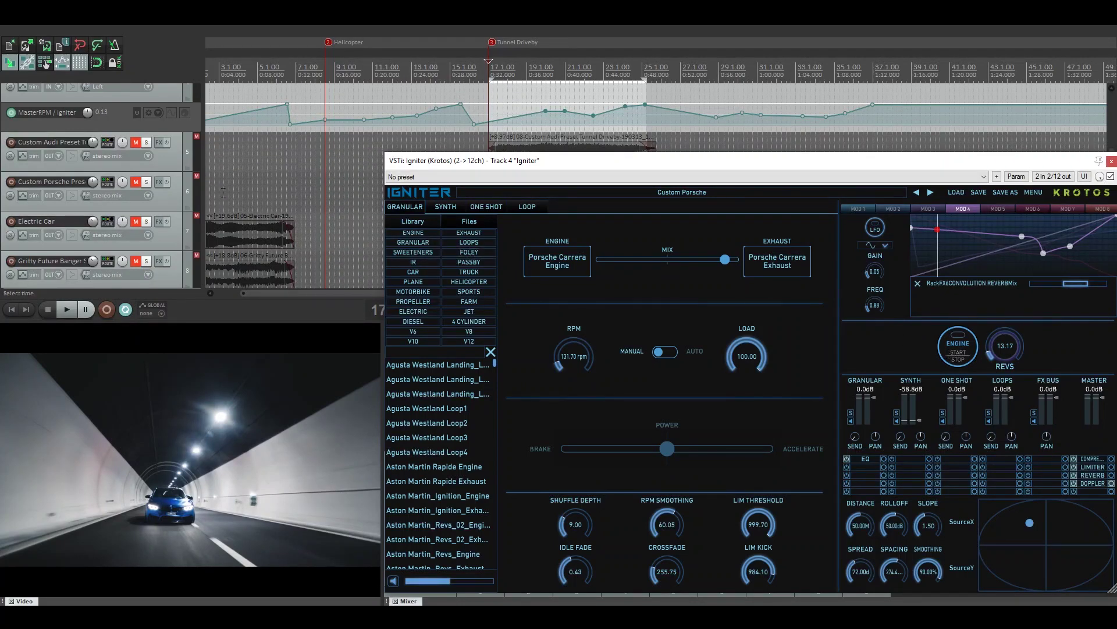
Unmute the Custom Audi and Custom Porsche tracks, select their drive-by items, and play them back
{"action": "left_click", "coordinate": [135, 142]}
{"action": "left_click", "coordinate": [136, 181]}
{"action": "scroll", "coordinate": [135, 169], "scroll_direction": "down", "scroll_amount": 1}
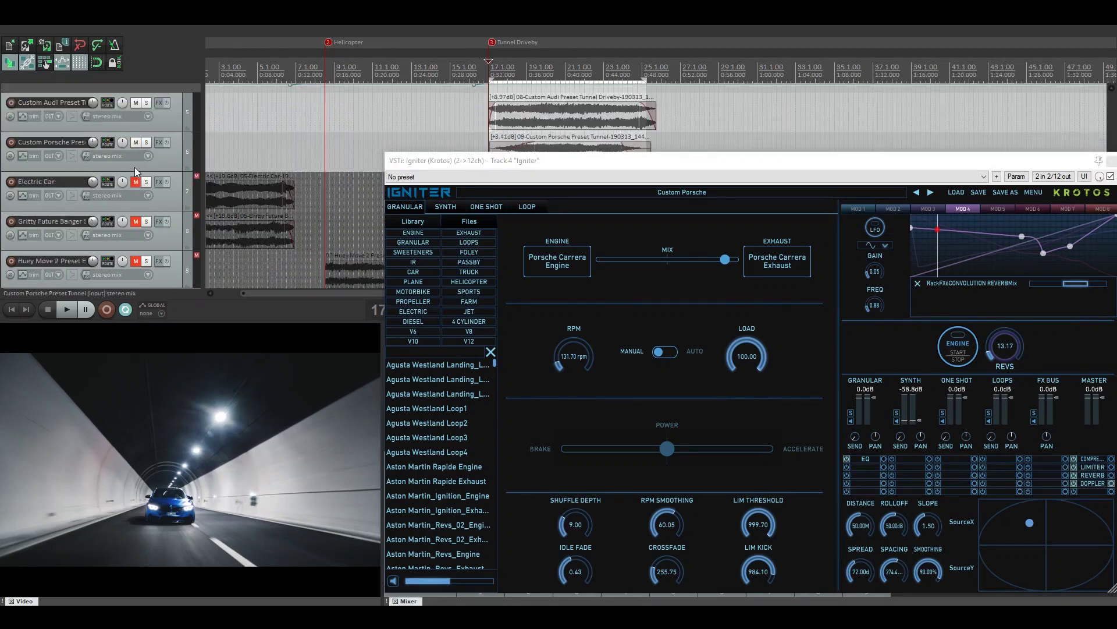
{"action": "left_click", "coordinate": [549, 109]}
{"action": "left_click", "coordinate": [555, 144]}
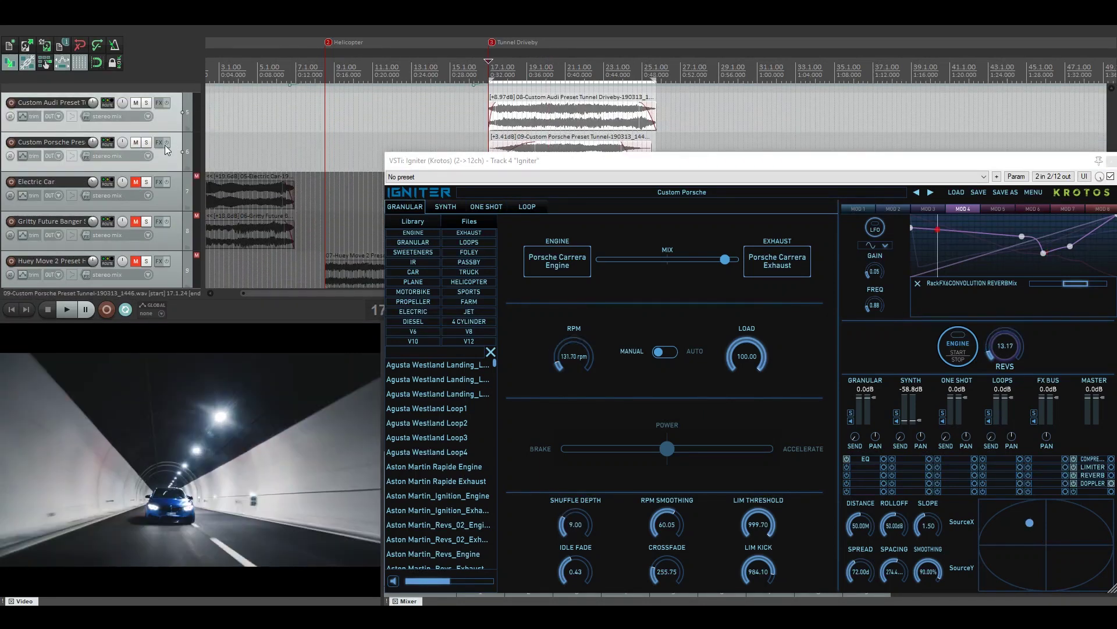
{"action": "scroll", "coordinate": [129, 159], "scroll_direction": "up", "scroll_amount": 1}
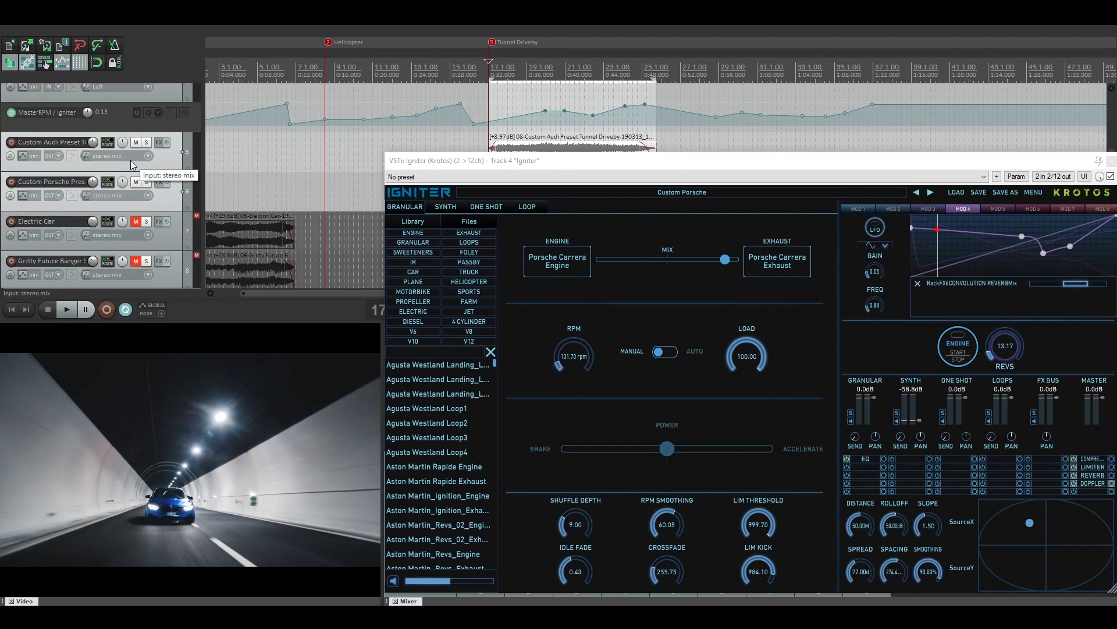
{"action": "key", "text": "space"}
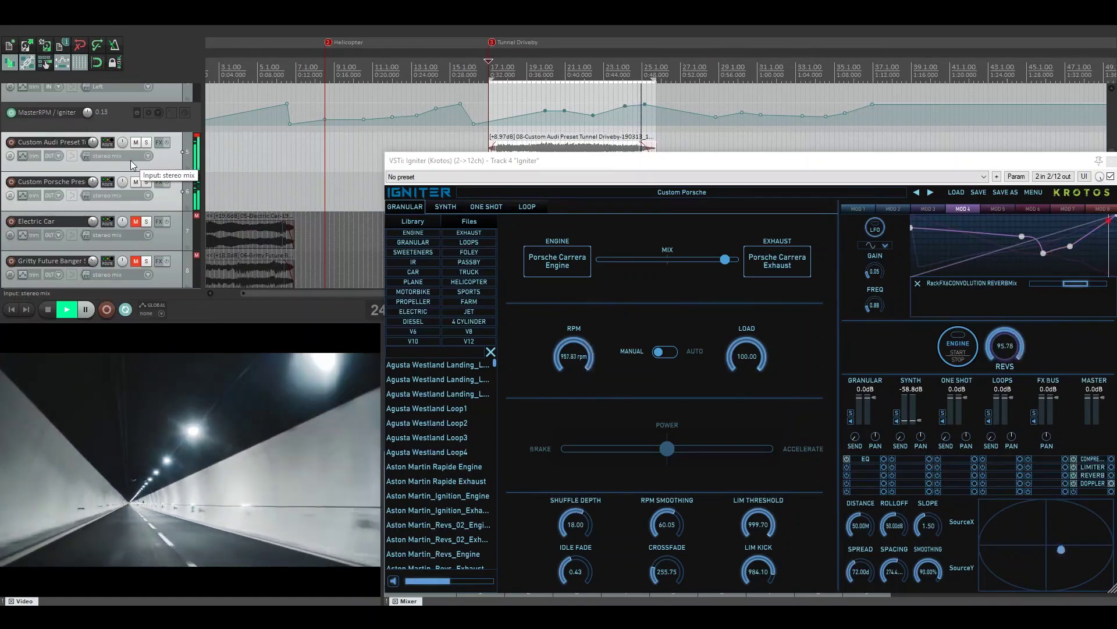
Stop playback of the recorded drive-by tracks
{"action": "key", "text": "space"}
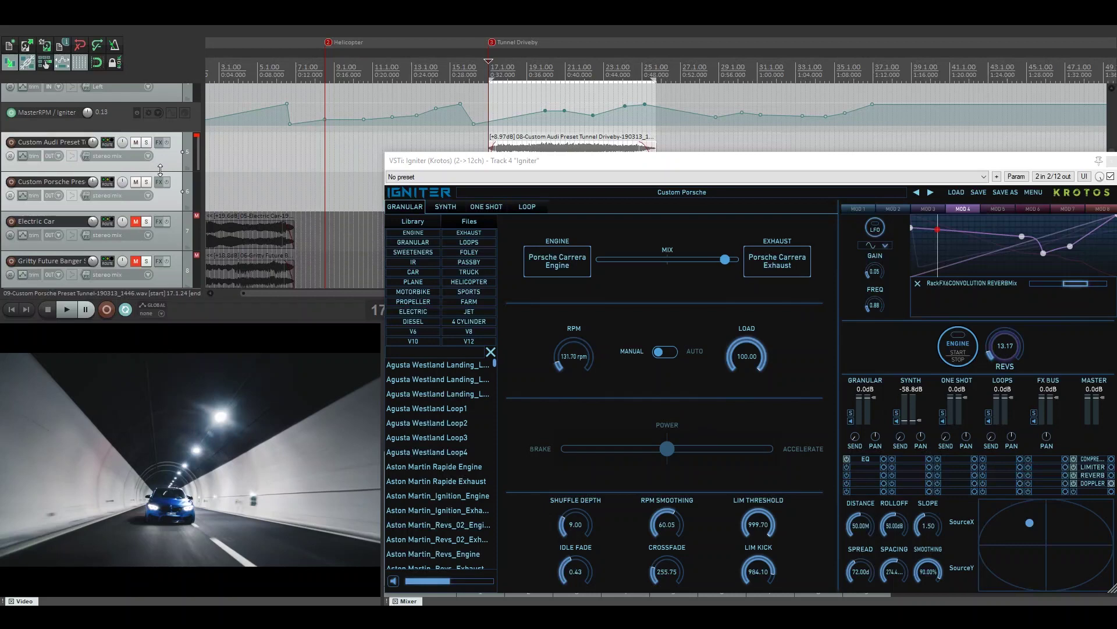